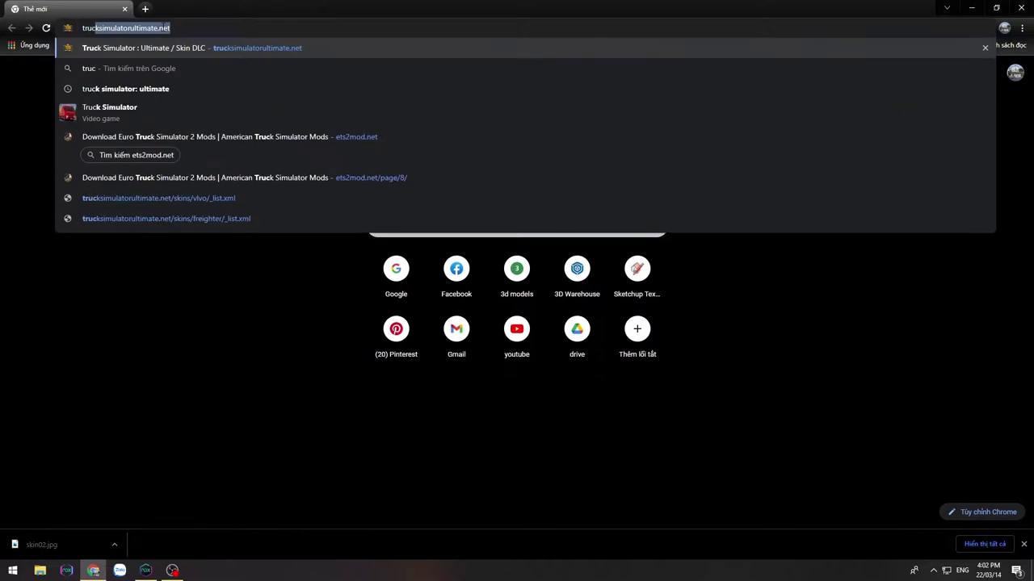
Step: Copy the URL for Freighter All Trucks Skins and load it in a new browser tab
scroll(690, 341, "down", 8)
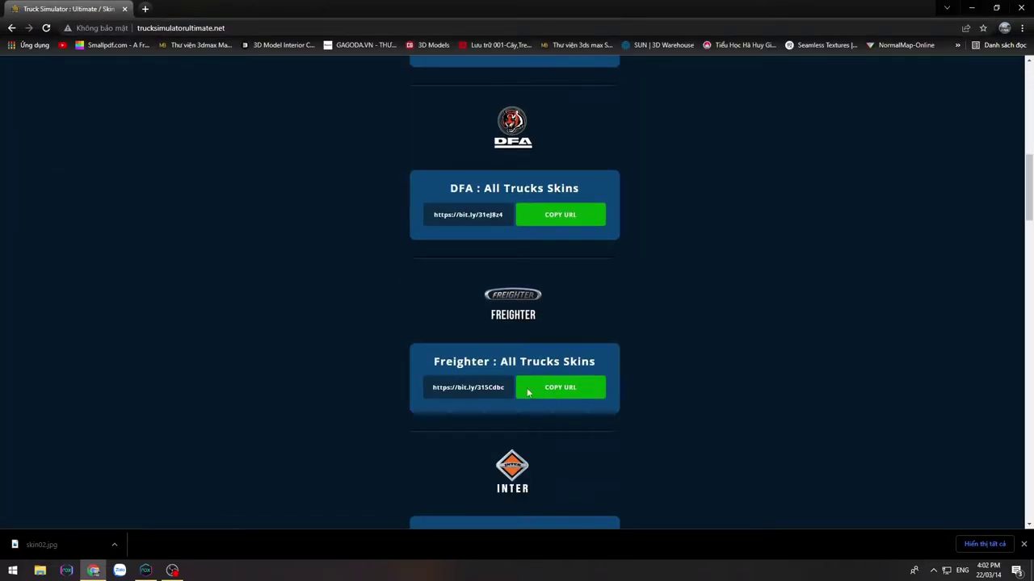
left_click(525, 394)
left_click(144, 8)
key("ctrl+v")
key("Return")
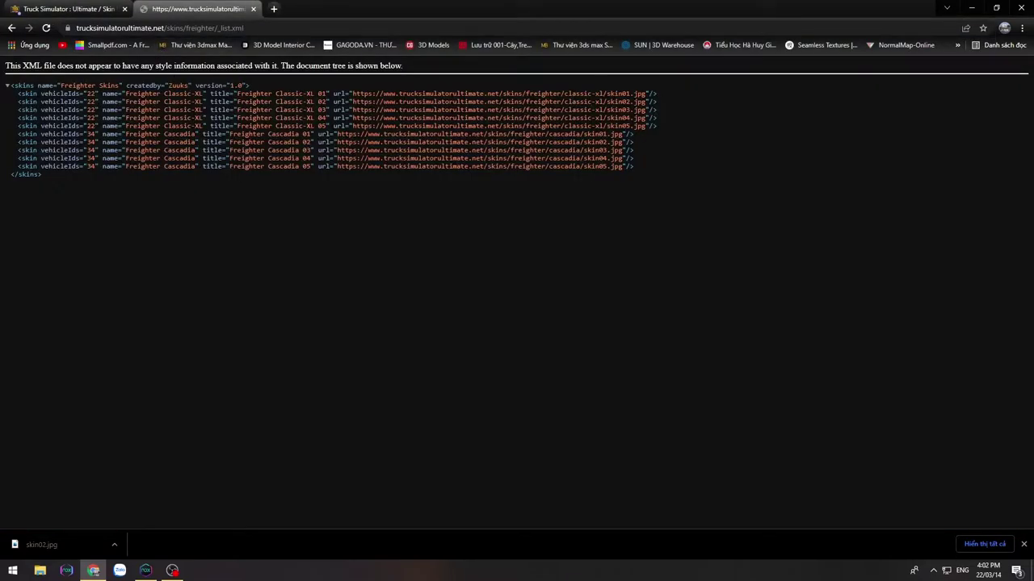
left_click_drag(337, 134, 624, 134)
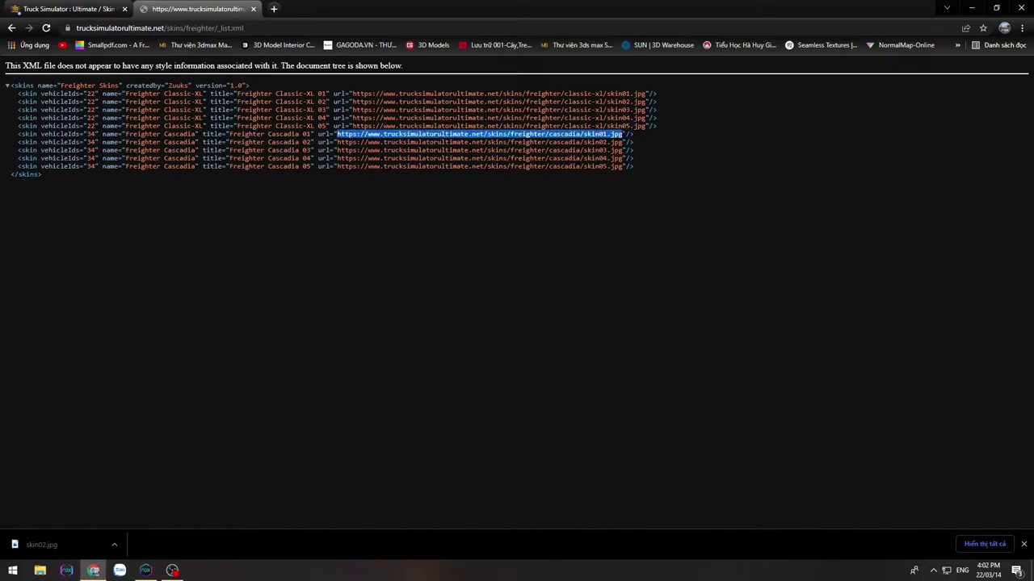
right_click(618, 133)
left_click(646, 167)
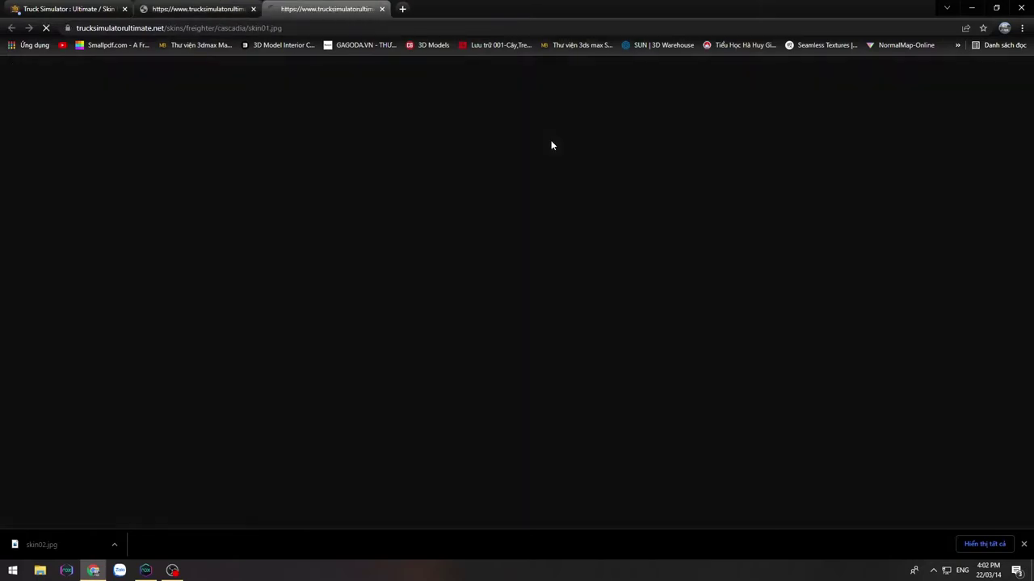
left_click(382, 9)
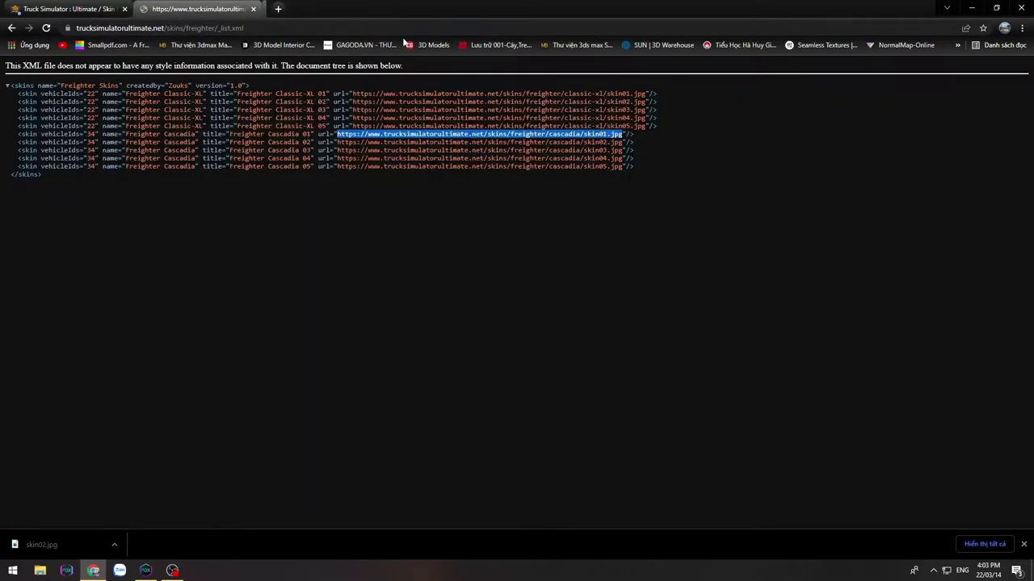
Step: Open the Freighter Cascadia 03 skin image from its XML link and save it to the Desktop as a JPEG named skin03
left_click_drag(337, 151, 607, 150)
right_click(622, 151)
left_click(635, 186)
left_click(358, 102)
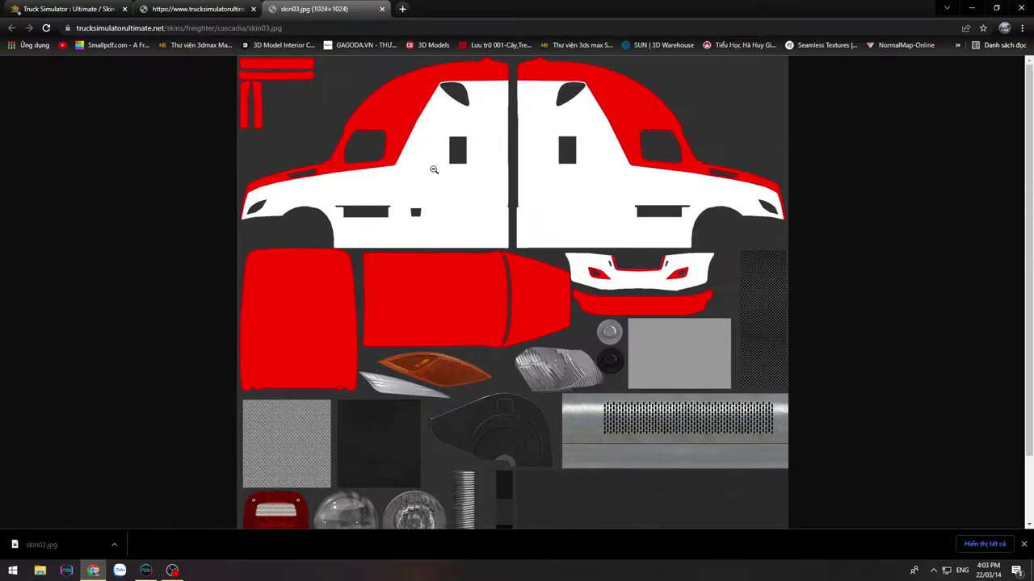
right_click(433, 171)
left_click(458, 191)
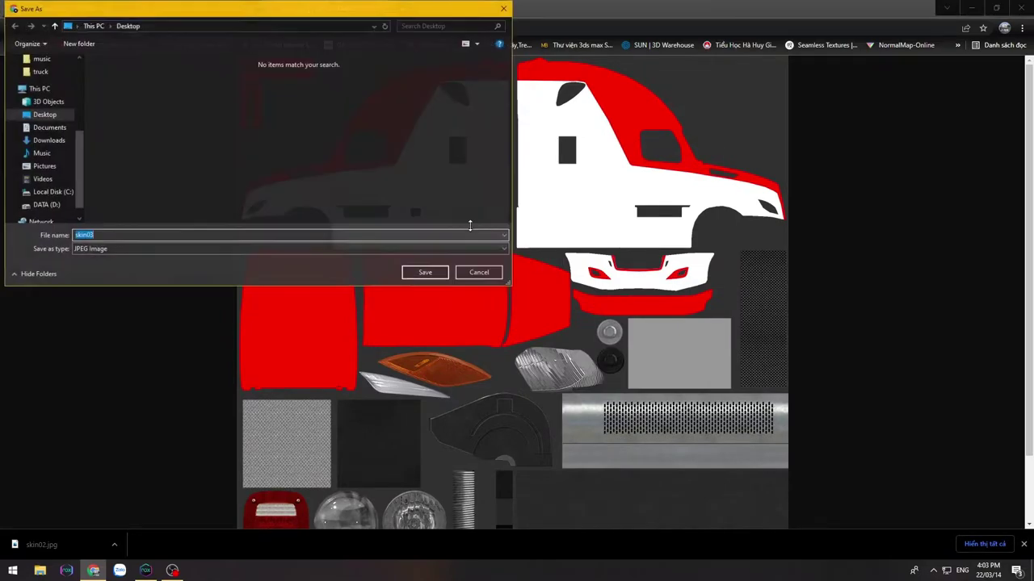
left_click(425, 276)
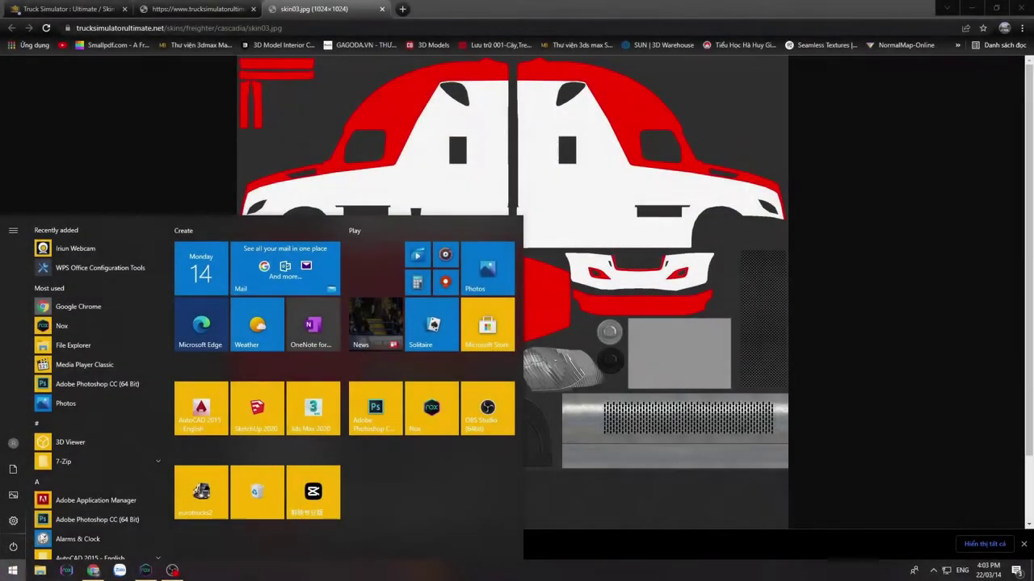
Step: Launch Adobe Photoshop and open the skin03 image from the Desktop
left_click(375, 412)
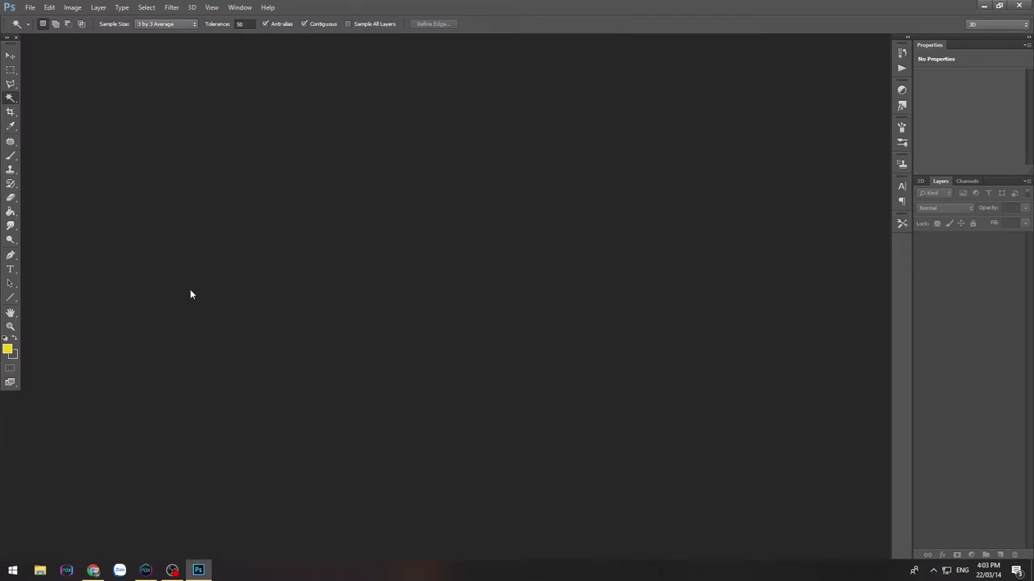
left_click(29, 7)
left_click(41, 28)
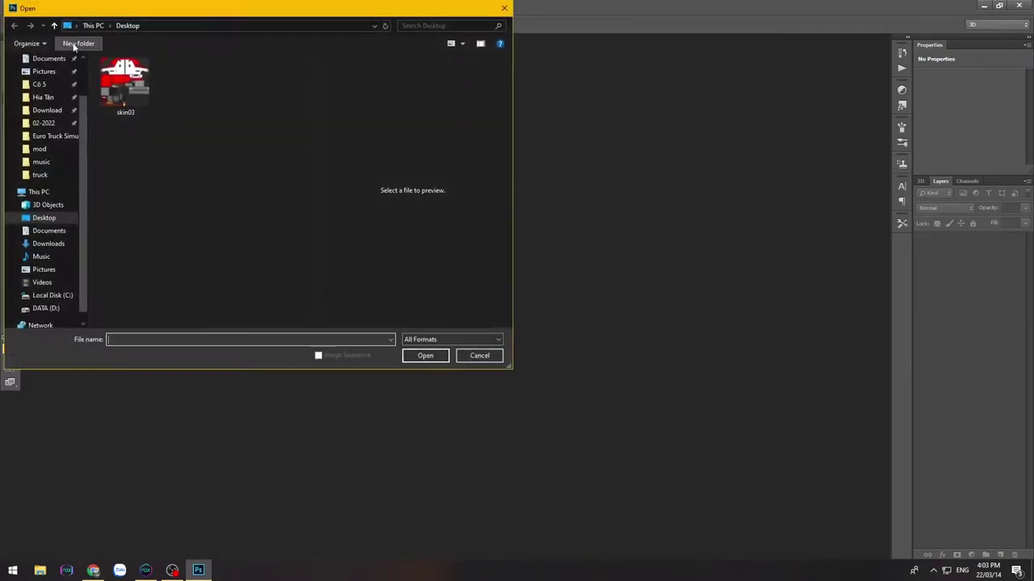
left_click(420, 356)
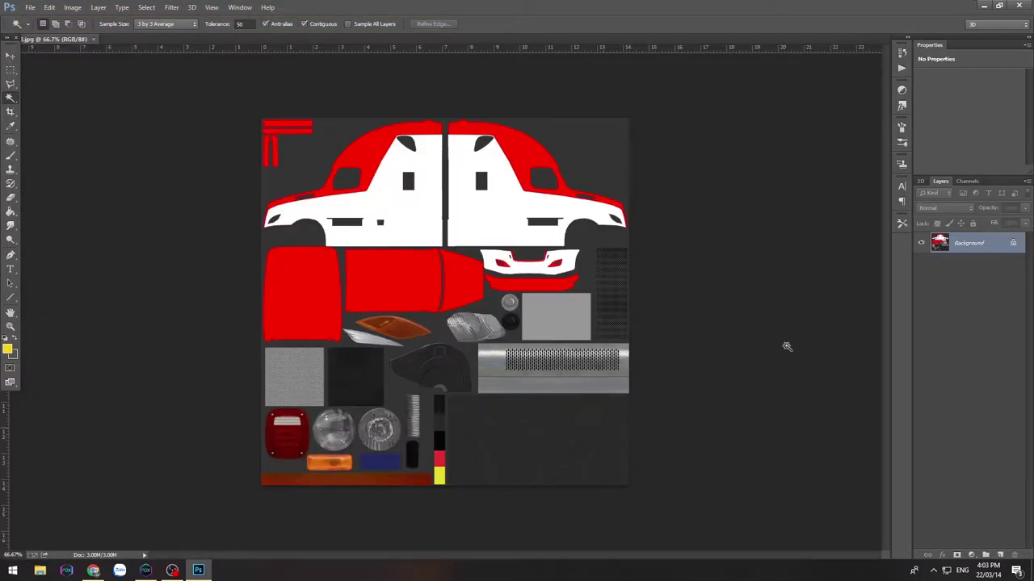
Step: Convert the locked Background into an editable, unlocked regular layer
right_click(972, 240)
left_click(940, 288)
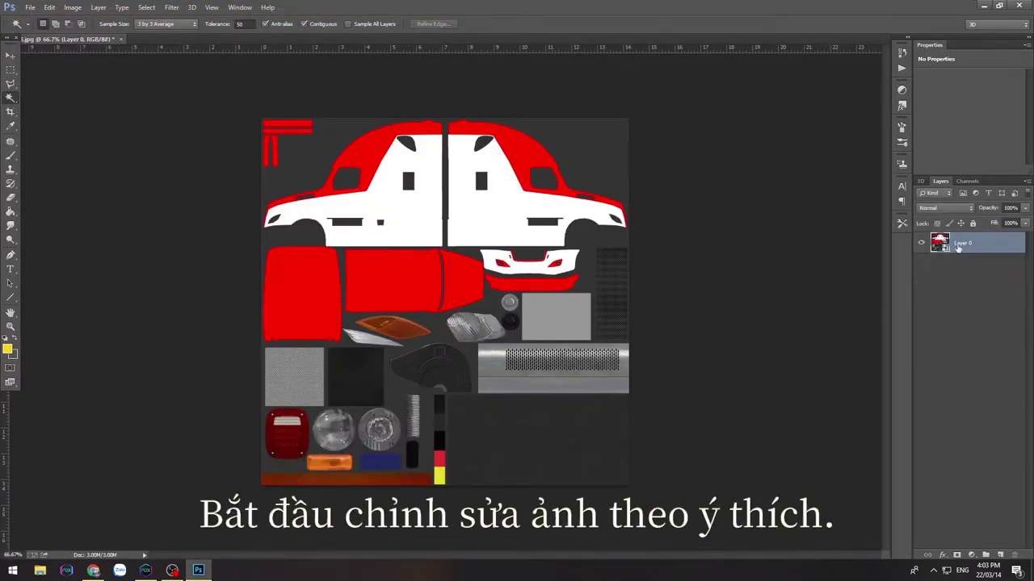
right_click(957, 244)
left_click(937, 241)
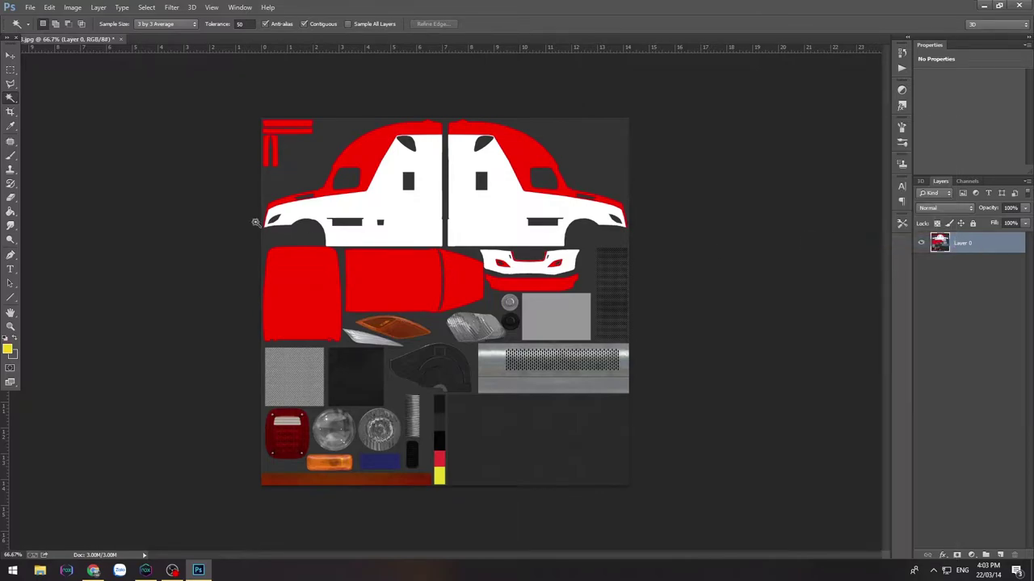
Step: Delete the red and white paint areas of both cab sides and the large red panels below them using Magic Wand selections
left_click(368, 148)
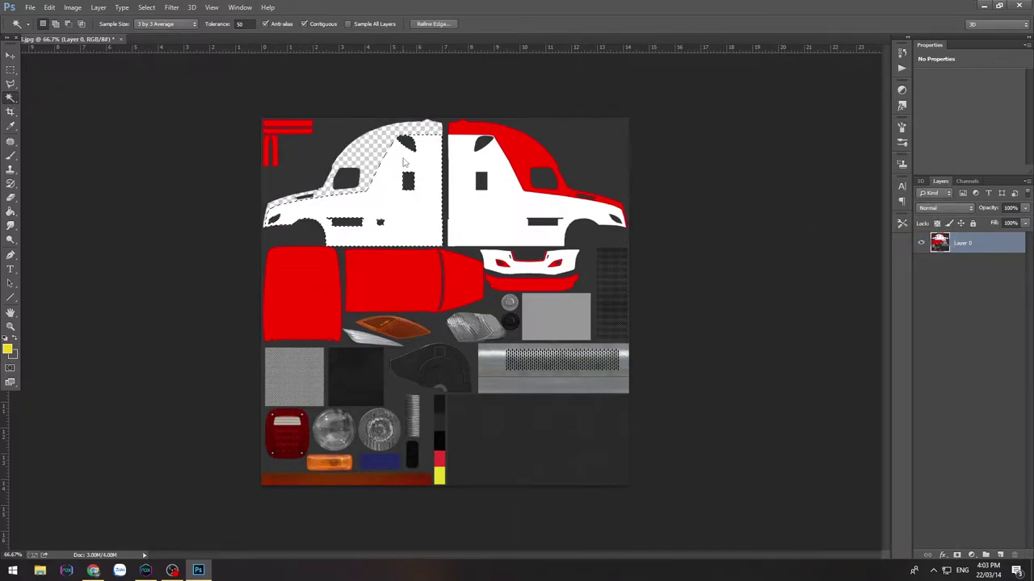
key("Delete")
left_click(493, 164)
key("Delete")
left_click(518, 150)
key("Delete")
left_click(392, 273)
key("Delete")
left_click(458, 280)
key("Delete")
left_click(330, 284)
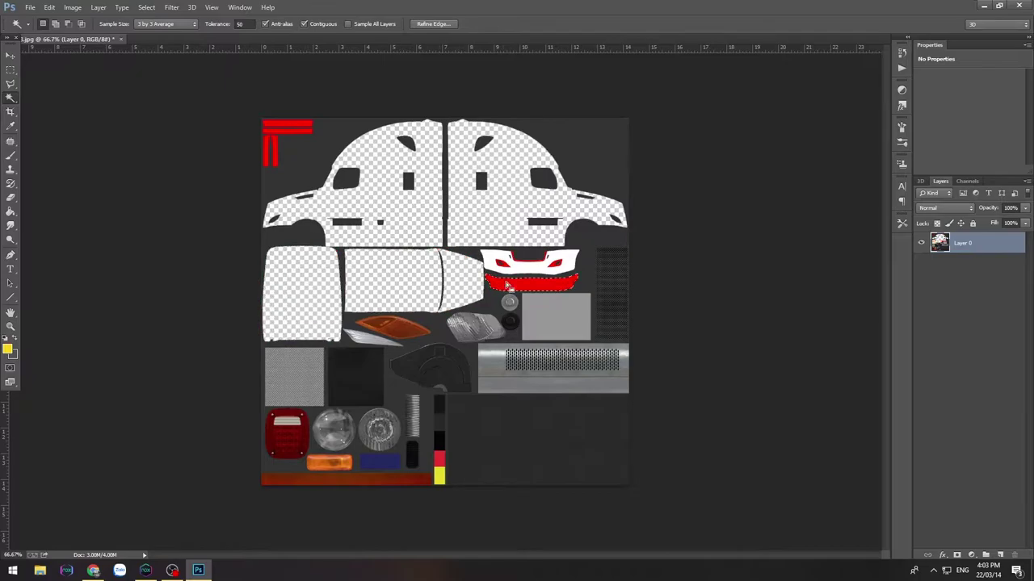
Step: Delete the red and white paint areas of the front bumper pieces using Magic Wand selections
key("ctrl+d")
key("ctrl+plus")
key("ctrl+plus")
key("ctrl+plus")
left_click(328, 310)
left_click_drag(736, 116, 723, 422)
key("Delete")
left_click(366, 288)
key("Delete")
left_click(529, 307)
key("Delete")
Step: Delete the red fill of the small vertical and horizontal strips in the texture's upper corner using Magic Wand selections
left_click(431, 330)
key("Delete")
left_click(389, 330)
key("Delete")
left_click(401, 268)
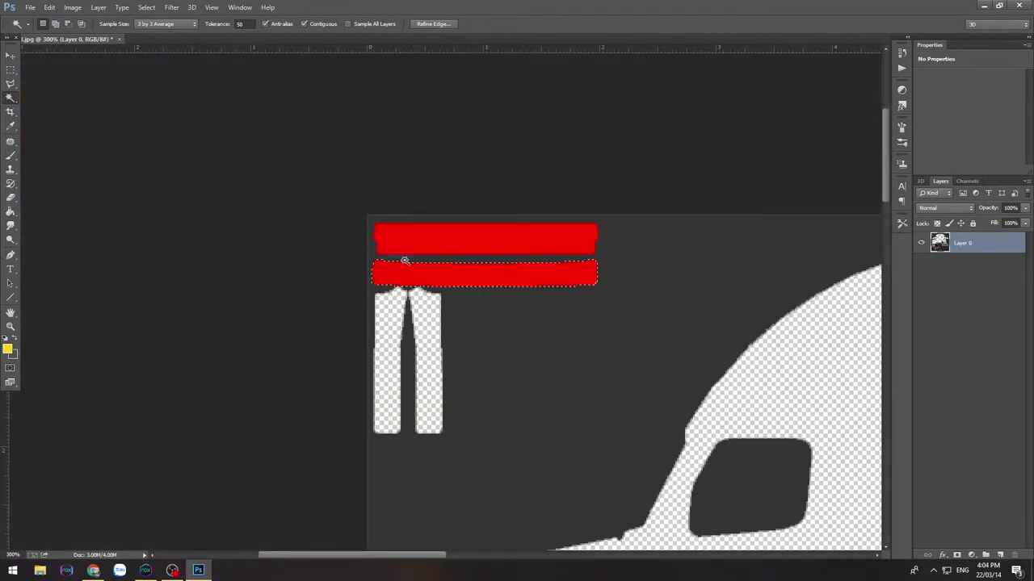
key("Delete")
left_click(422, 251)
Step: Add a new layer beneath the truck texture layer and fill it with white using the Paint Bucket
left_click(1001, 555)
left_click_drag(969, 244, 969, 272)
left_click(8, 349)
left_click(550, 360)
left_click(792, 354)
right_click(10, 211)
left_click(63, 219)
left_click(421, 218)
key("ctrl+plus")
Step: Select a full-width band about 2.3 in tall over the lower cab sides and fill it with black on a new layer
key("m")
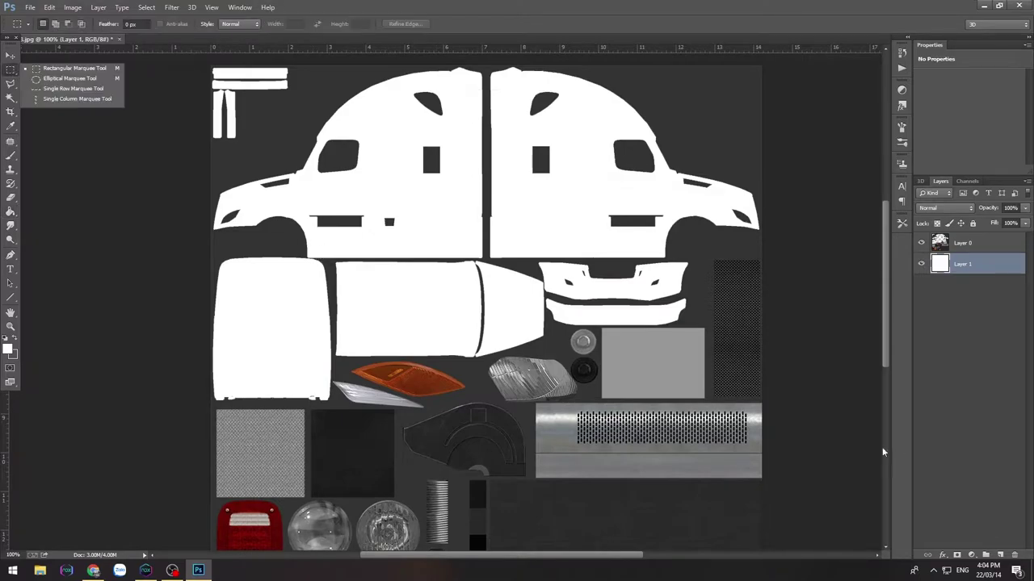
left_click_drag(761, 303, 257, 245)
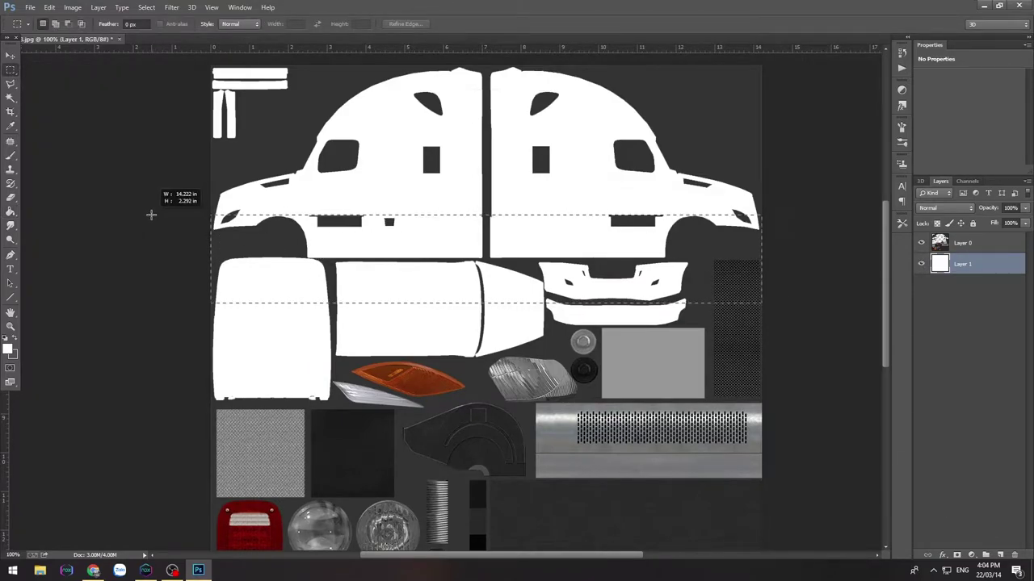
left_click(999, 555)
left_click(7, 349)
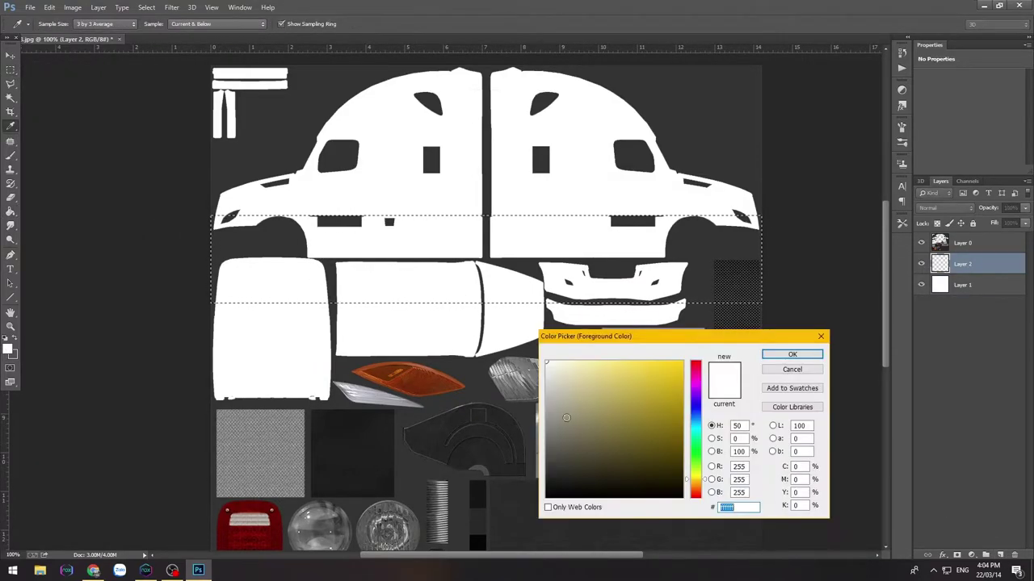
left_click(785, 357)
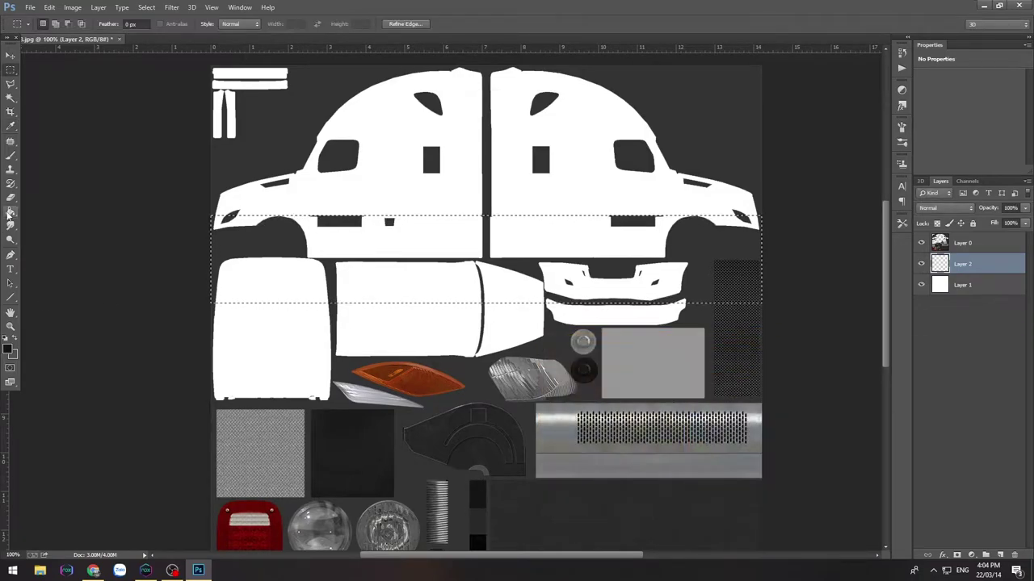
key("g")
left_click(408, 232)
Step: Delete the black fill from the panels below the cab sides and from both truck noses, leaving only the lower cab sides black
left_click(9, 70)
left_click_drag(822, 382, 482, 354)
key("Delete")
key("ctrl+plus")
left_click_drag(293, 312, 420, 329)
key("Delete")
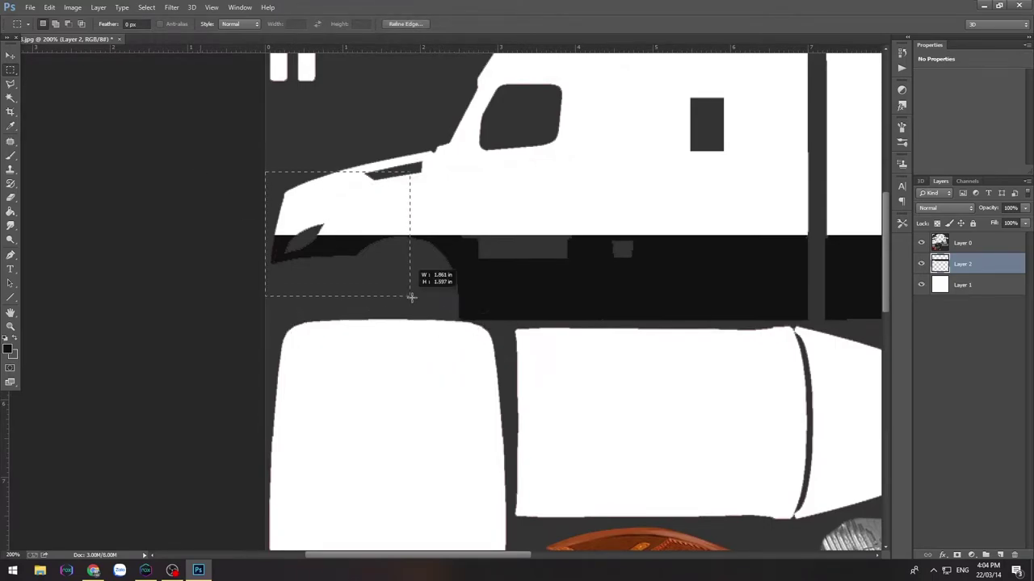
left_click_drag(406, 293, 403, 301)
key("Delete")
left_click_drag(857, 242, 500, 256)
key("Delete")
left_click_drag(517, 148, 630, 246)
key("ctrl+d")
Step: Outline both front bumper pieces with the Polygonal Lasso and fill the selection with black
key("ctrl+minus")
key("ctrl+plus")
left_click(11, 83)
left_click(65, 89)
left_click(349, 255)
left_click(663, 253)
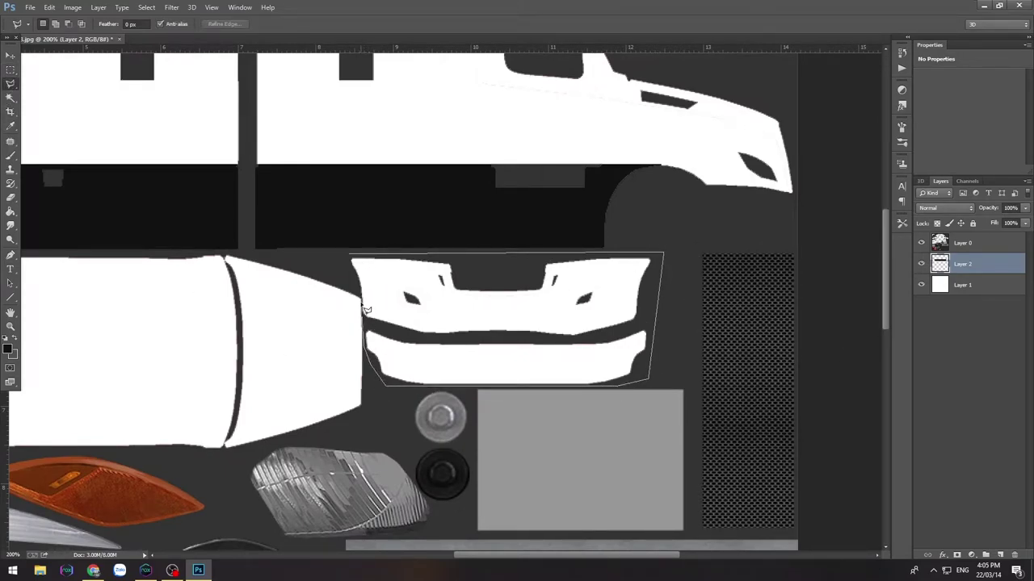
left_click(358, 261)
key("g")
left_click(487, 308)
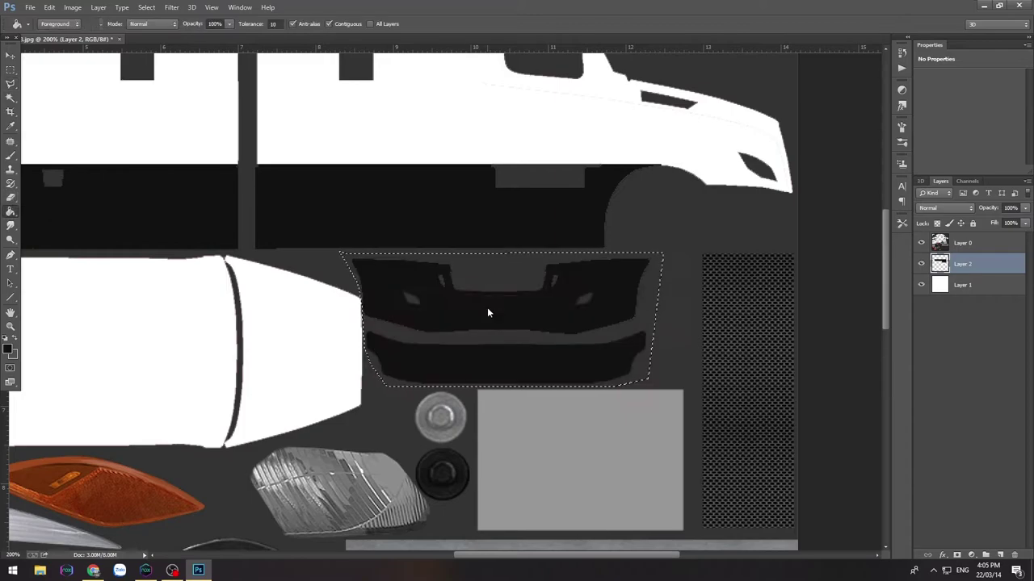
key("ctrl+d")
Step: Erase leftover outline pixels around the front bumper on the truck texture layer with a small Eraser brush
key("ctrl+plus")
key("ctrl+plus")
left_click_drag(394, 290, 238, 233)
left_click(10, 198)
left_click(44, 197)
left_click(55, 25)
left_click_drag(66, 59, 64, 60)
left_click_drag(277, 281, 281, 265)
key("ctrl+z")
left_click(1006, 246)
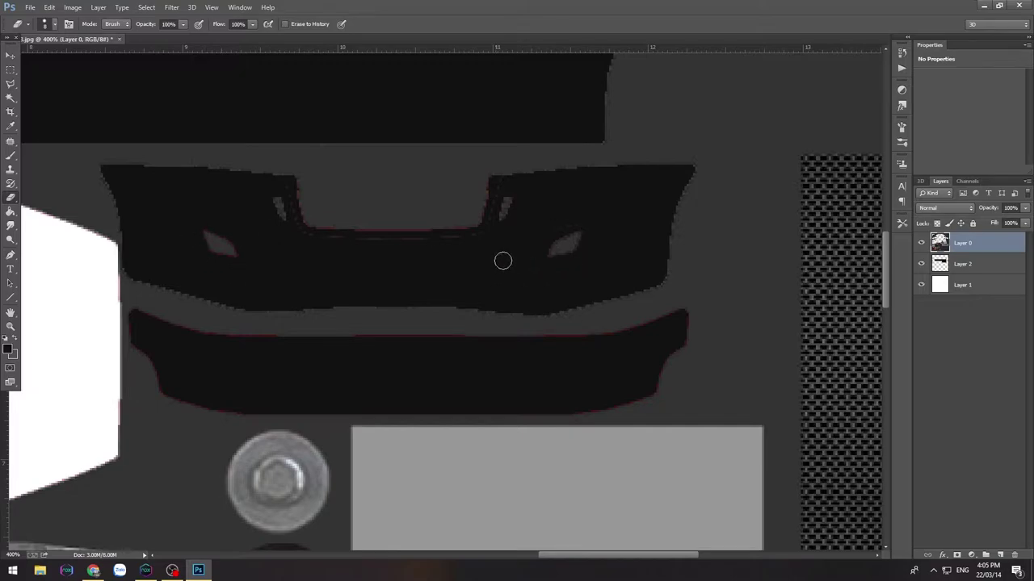
left_click_drag(207, 131, 367, 280)
left_click_drag(494, 290, 496, 298)
left_click_drag(602, 395, 476, 397)
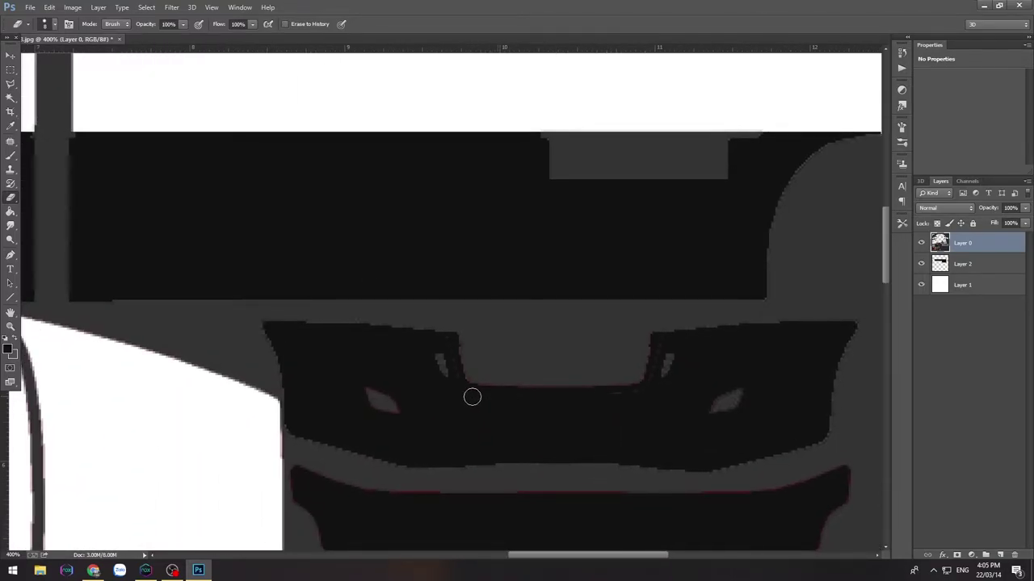
Step: Erase the faint leftover paint-division line across the cab side that faces right, from the roof to the nose
left_click_drag(356, 127, 522, 404)
left_click_drag(671, 206, 602, 414)
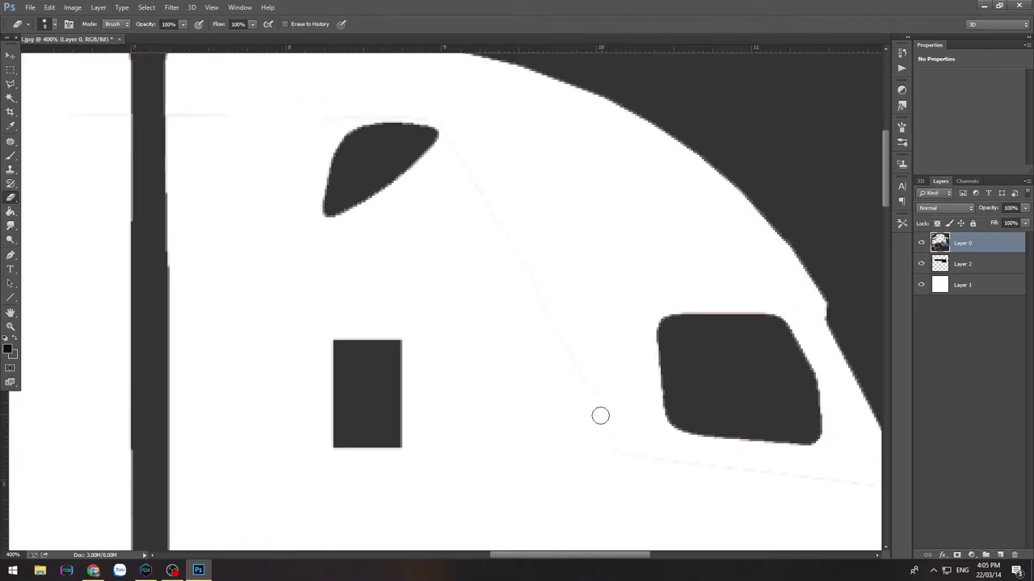
scroll(460, 217, "down", 3)
scroll(459, 218, "right", 4)
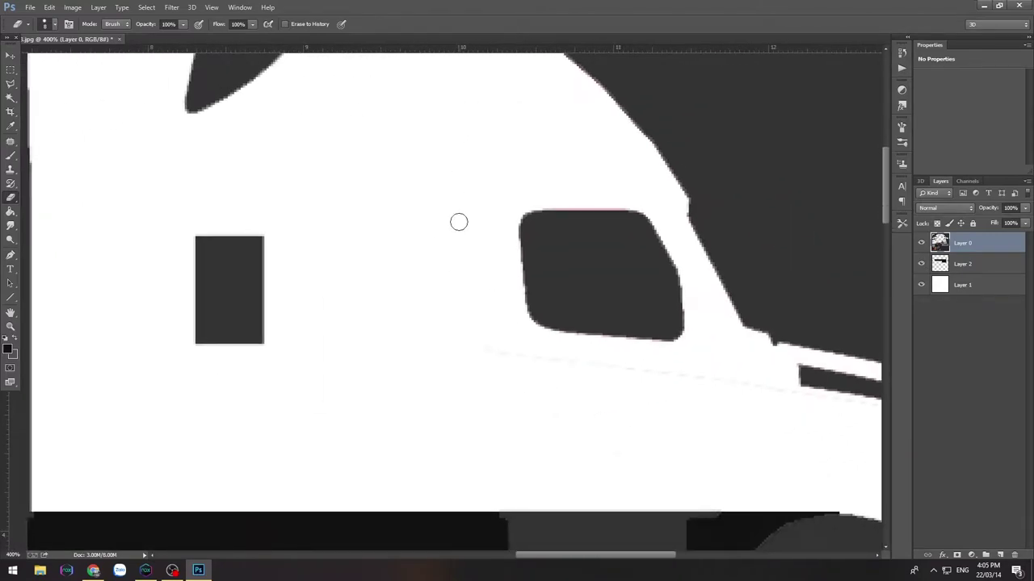
scroll(549, 376, "right", 9)
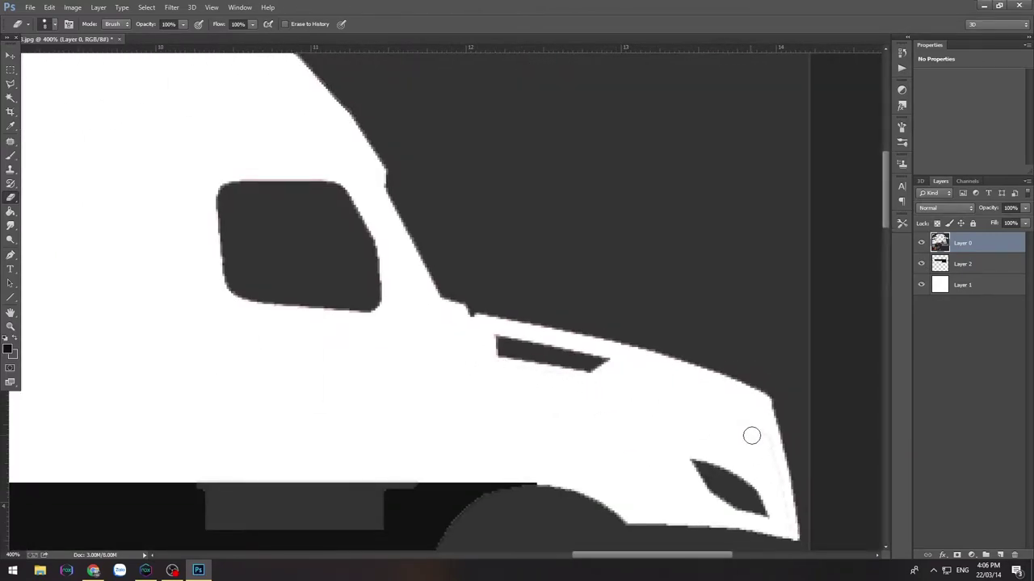
Step: Erase the faint leftover paint-division line across the cab side that faces left, from the roof to the nose
scroll(727, 363, "up", 4)
scroll(688, 246, "left", 15)
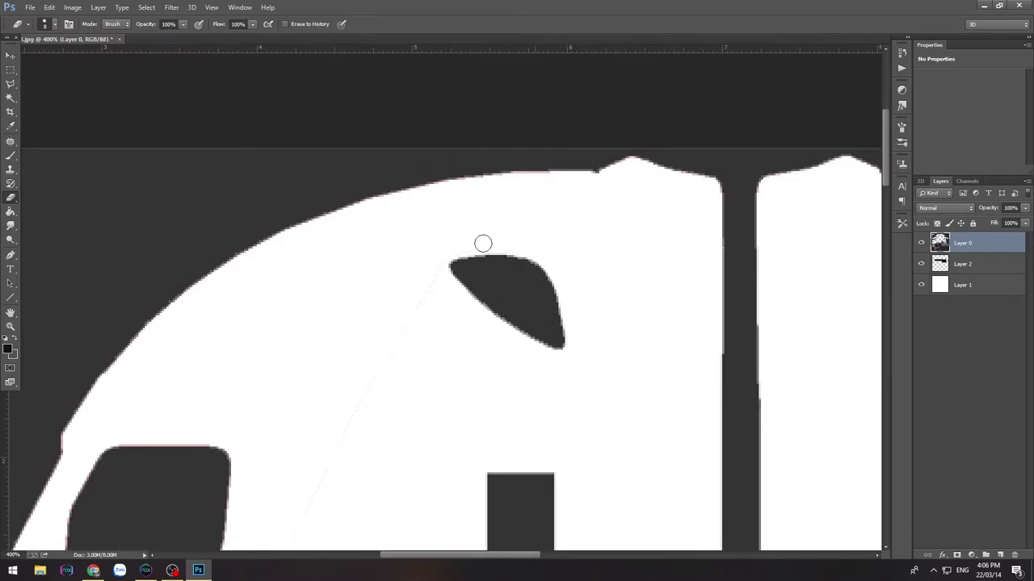
left_click_drag(389, 377, 433, 292)
scroll(409, 314, "down", 4)
scroll(429, 314, "left", 3)
scroll(530, 307, "left", 5)
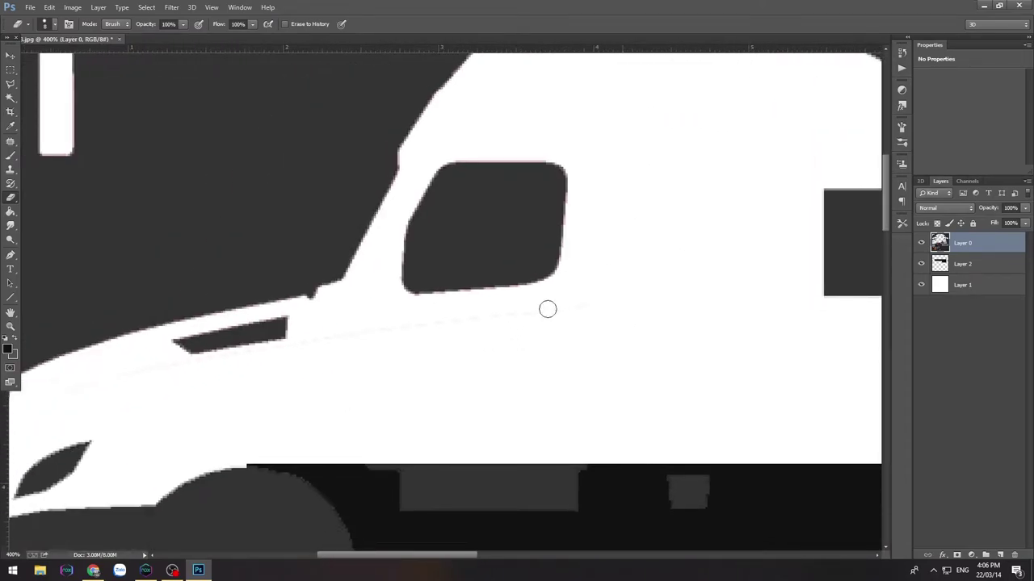
scroll(469, 321, "left", 7)
scroll(294, 391, "down", 1)
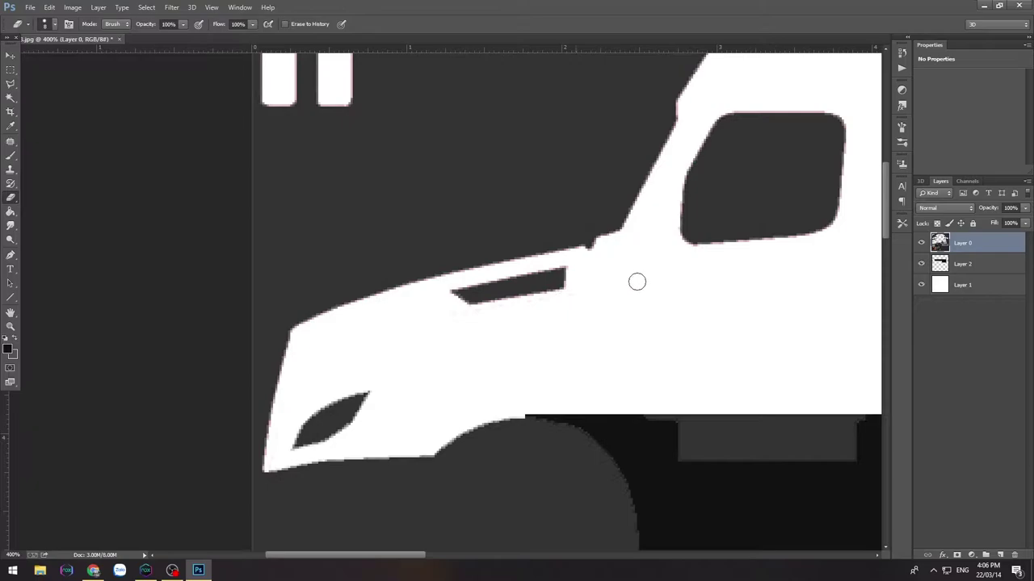
scroll(526, 315, "down", 3)
scroll(425, 345, "left", 4)
scroll(454, 335, "down", 4)
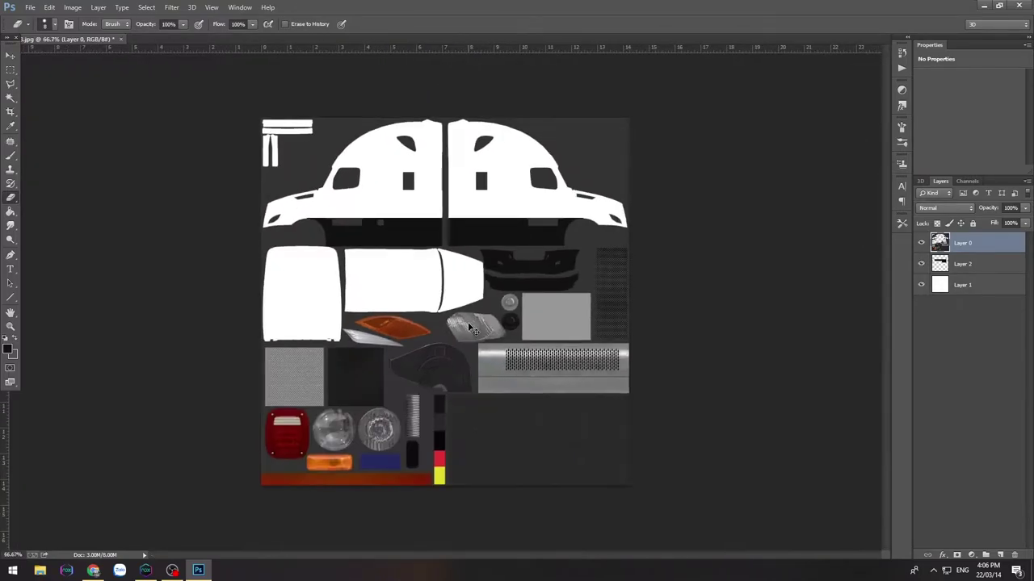
Step: Add a thin black horizontal stripe above the windows across both cab sides on the black paint layer
scroll(462, 229, "up", 1)
left_click_drag(462, 229, 491, 290)
left_click_drag(11, 69, 48, 70)
left_click_drag(280, 189, 664, 197)
left_click_drag(654, 194, 650, 195)
right_click(11, 212)
left_click(57, 221)
left_click(962, 265)
left_click(511, 195)
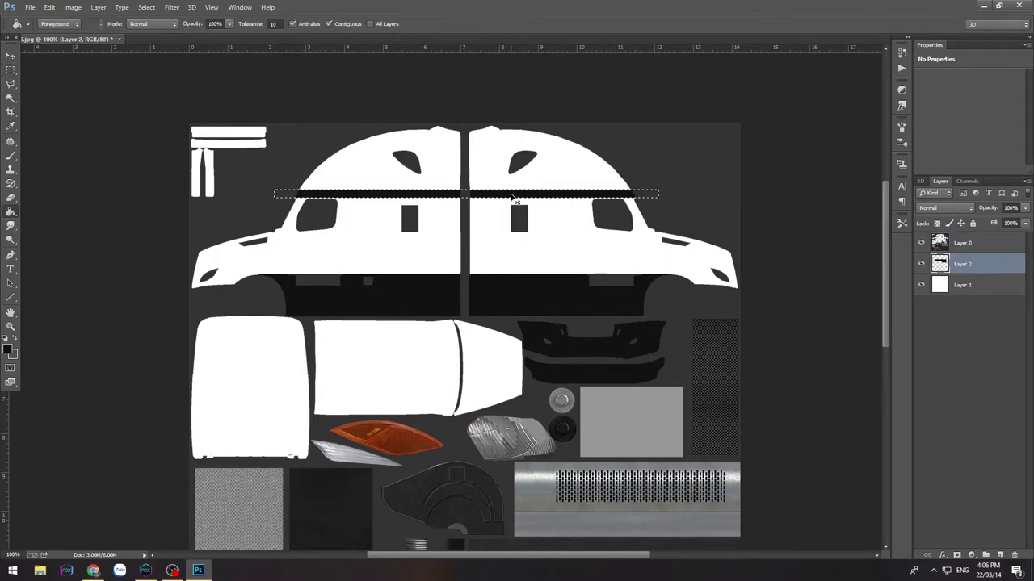
left_click_drag(496, 211, 487, 192)
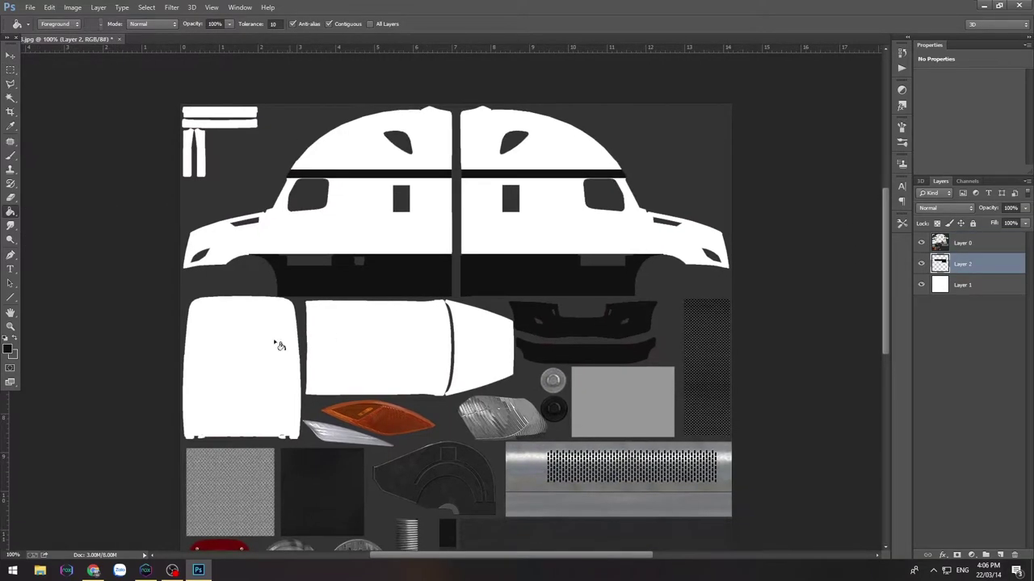
Step: Place the yellow Pngtree grunge tire tracks image from the Download folder over the cab side that faces right, scaled to about 8.4%
left_click(40, 571)
left_click(194, 208)
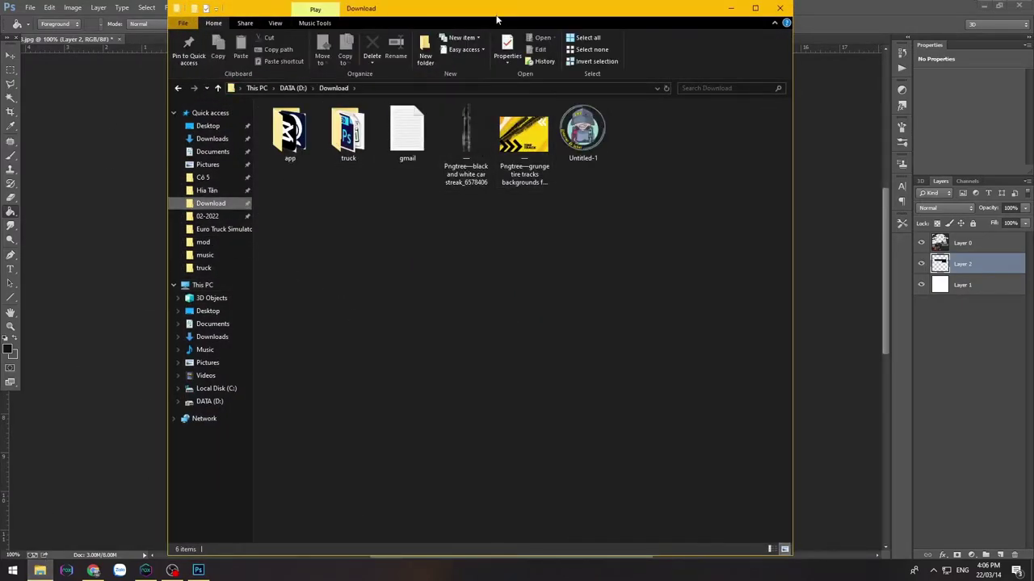
left_click_drag(499, 21, 874, 230)
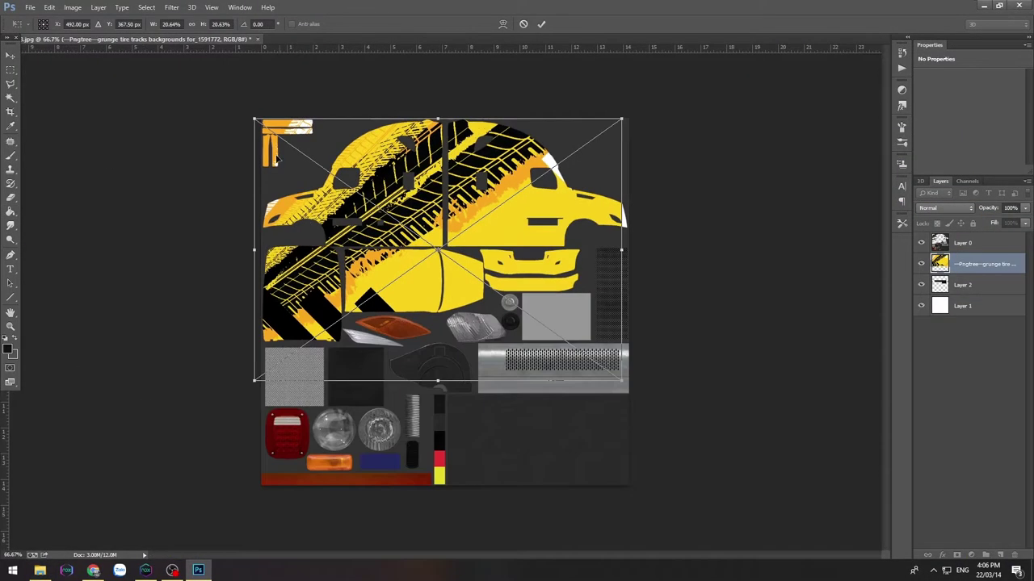
left_click_drag(254, 116, 546, 162)
scroll(554, 144, "up", 3)
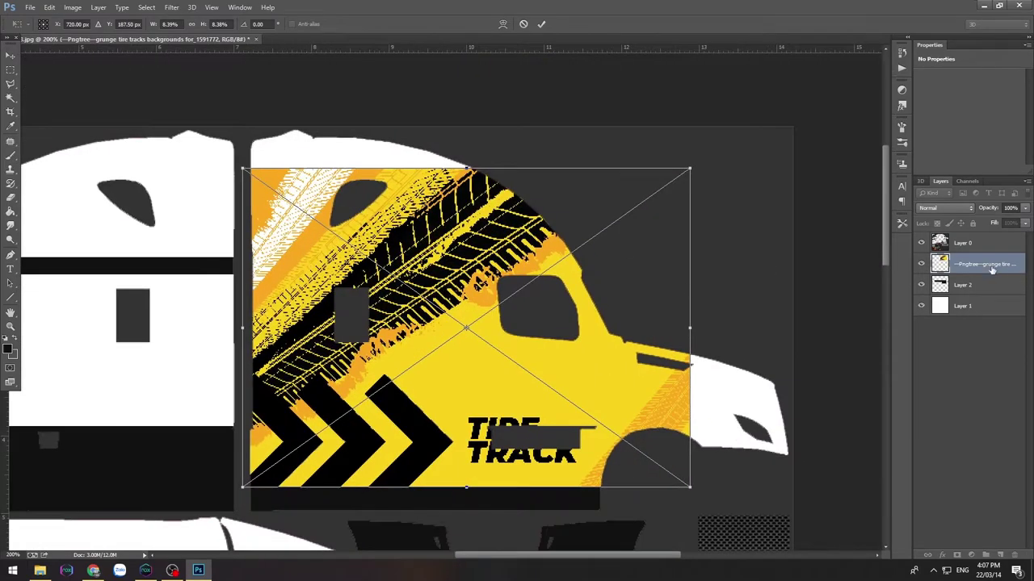
key("Return")
Step: Move the grunge tire tracks layer below Layer 2 and rasterize it
left_click_drag(995, 271, 976, 290)
right_click(979, 284)
left_click(905, 242)
Step: Shrink the tire tracks image, align its upper edge with the black stripe's underside, and stretch it forward to the front of the side window
key("ctrl+minus")
key("ctrl+t")
left_click_drag(351, 240, 425, 294)
left_click_drag(473, 334, 407, 318)
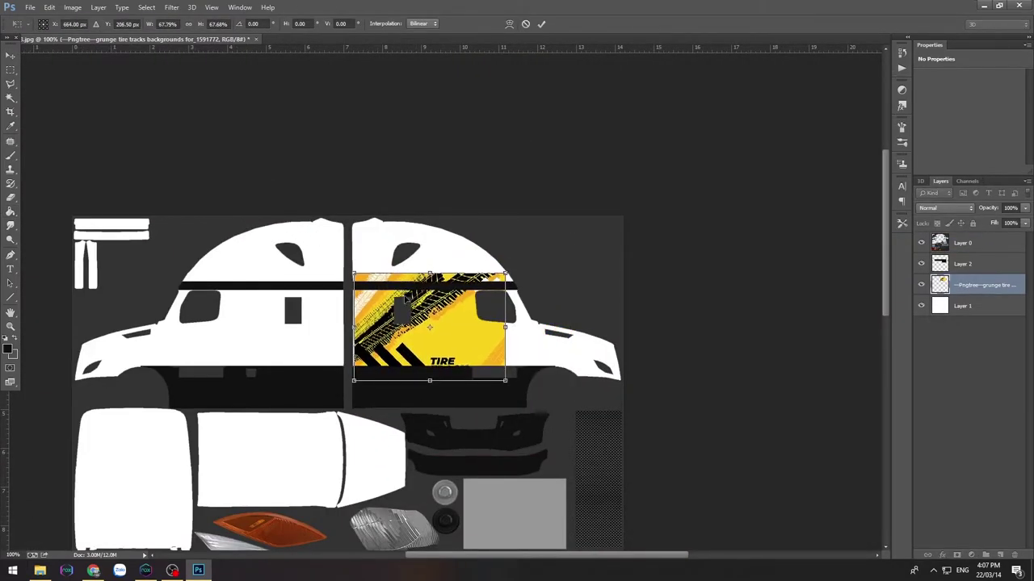
scroll(436, 315, "up", 2)
left_click_drag(573, 231, 531, 264)
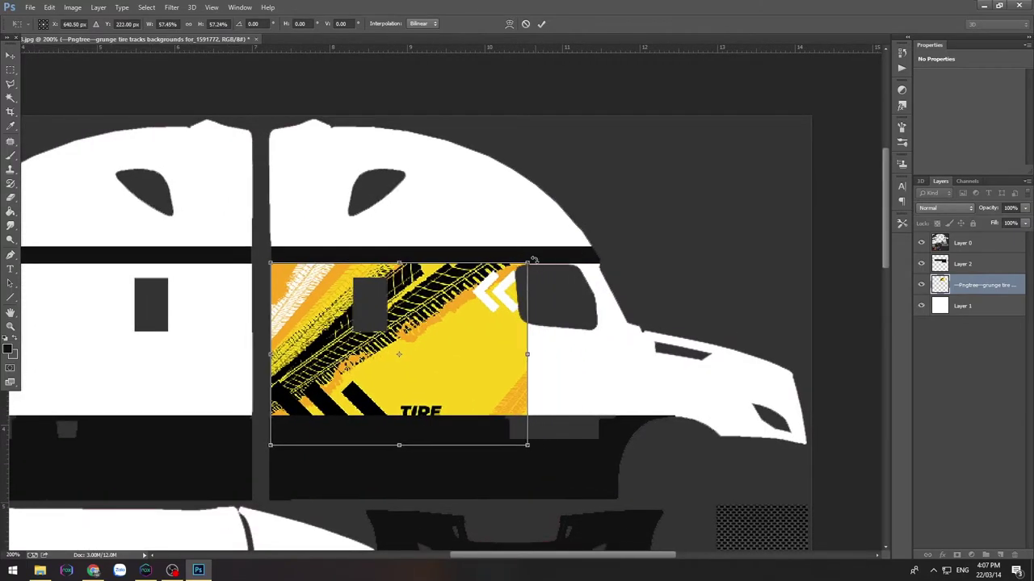
mouse_move(531, 354)
left_mouse_down()
mouse_move(627, 351)
mouse_move(619, 360)
mouse_move(647, 371)
mouse_move(804, 365)
mouse_move(610, 364)
mouse_move(600, 376)
left_mouse_up()
key("Return")
Step: Fill the remaining white nose of the right-facing cab side with yellow sampled from the tire tracks image
key("ctrl+plus")
left_click_drag(518, 399, 522, 321)
left_click(10, 71)
left_click_drag(588, 331, 393, 294)
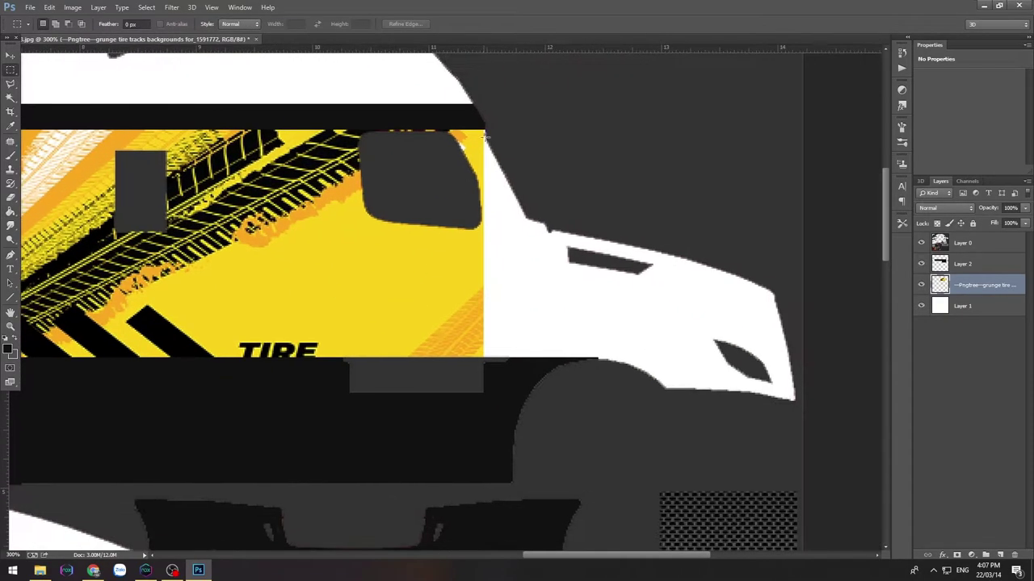
left_click(7, 349)
left_click(403, 287)
left_click(791, 346)
key("g")
left_click(557, 313)
Step: Cover the TIRE lettering and the faint orange track patch behind the nose with yellow-filled rectangles on a new layer
left_click(10, 70)
left_click_drag(364, 253, 493, 363)
left_click_drag(228, 327, 326, 370)
left_click(1000, 555)
left_click(10, 212)
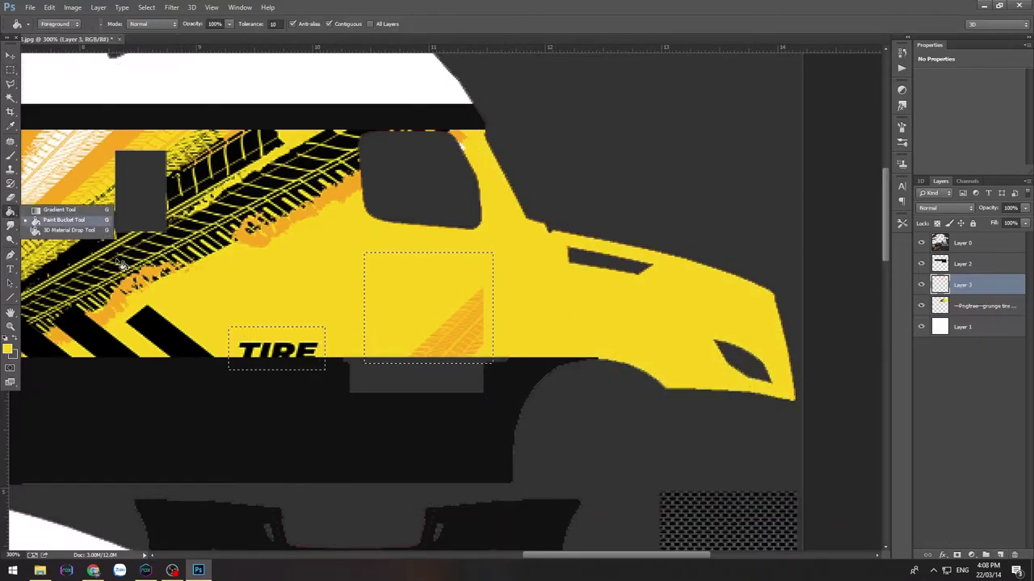
left_click(312, 353)
key("ctrl+d")
Step: Merge the yellow cover layer with the grunge tire tracks layer
left_click(959, 306, "ctrl")
right_click(959, 306)
left_click(850, 391)
Step: Duplicate the merged tire-track artwork, flip it horizontally, and move the copy onto the cab side that faces left
scroll(578, 333, "down", 2)
key("ctrl+j")
key("ctrl+t")
right_click(527, 316)
left_click(549, 472)
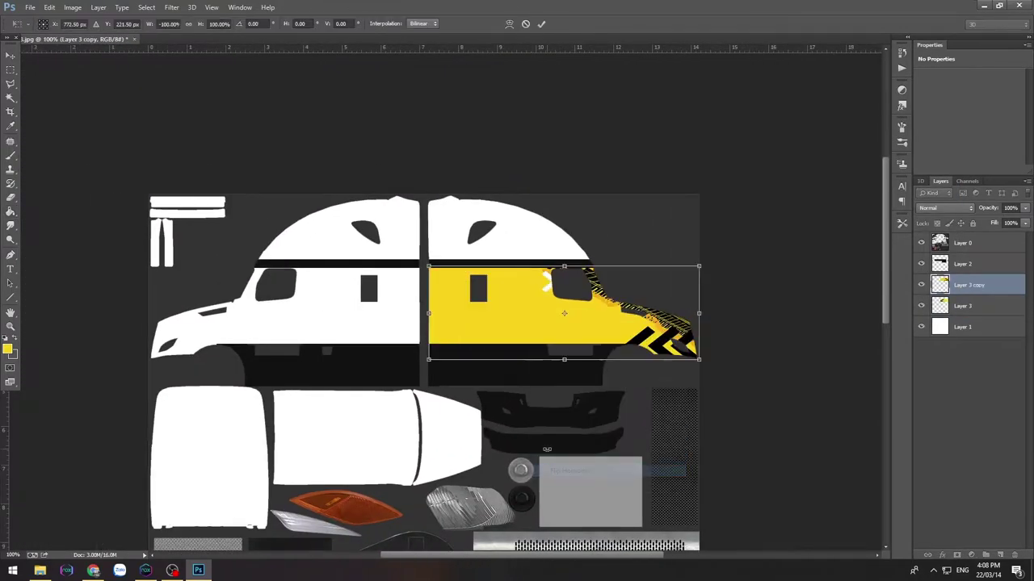
key("Return")
left_click_drag(504, 309, 225, 311)
key("ctrl+plus")
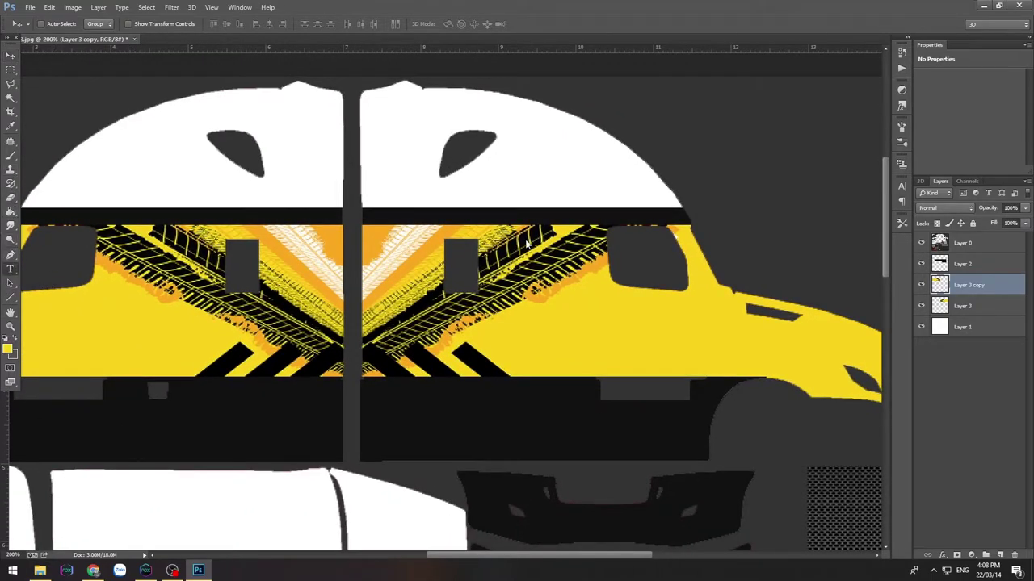
Step: Add the text TRUCK SIMULATOR in Anklepants at 19.79 pt above the black stripe on the right-facing cab side
key("t")
left_click(487, 200)
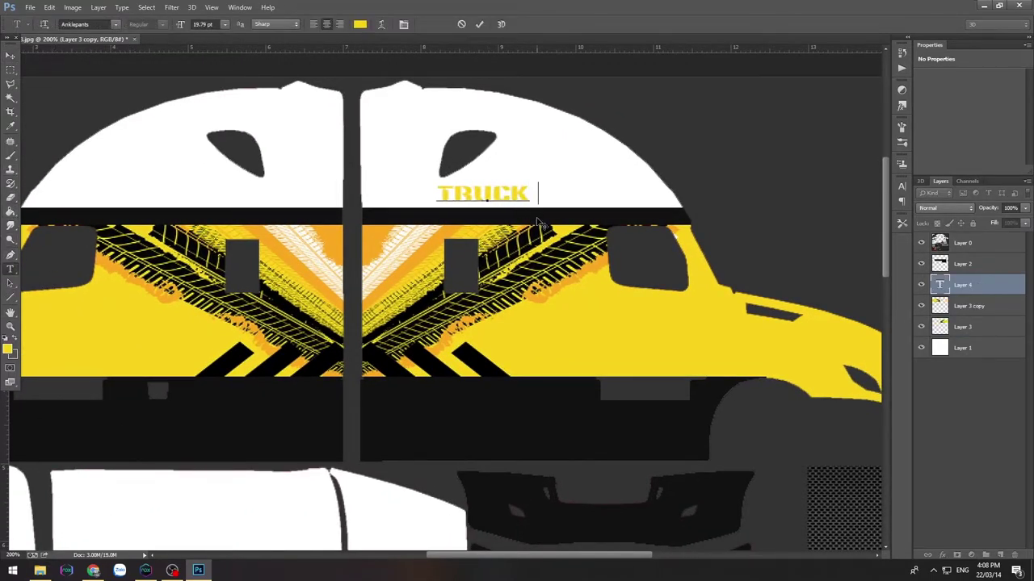
type("TRUCK SIMULATOR")
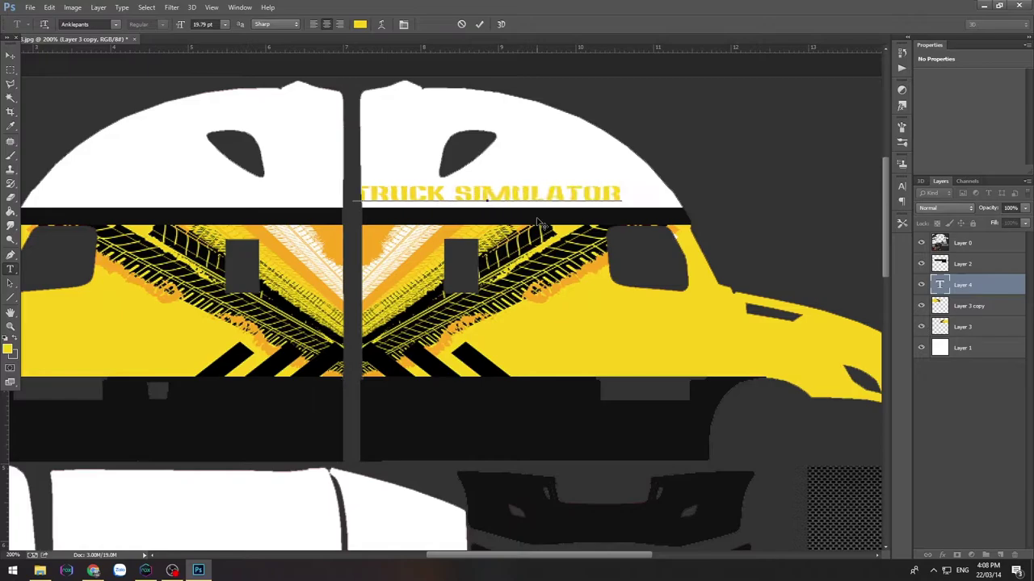
Step: Try to recolor the TRUCK SIMULATOR text white (ffffff)
left_click(360, 24)
type("ffffff")
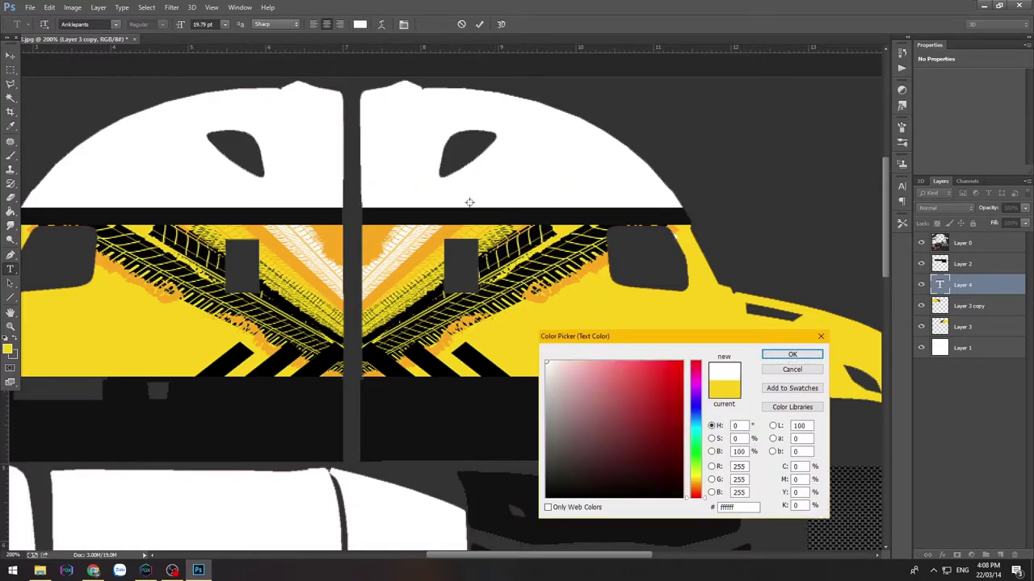
left_click(793, 356)
Step: Recolor the TRUCK SIMULATOR text with the near-black sampled from the lower band of the cab
left_click(963, 266)
left_click(8, 349)
left_click(455, 417)
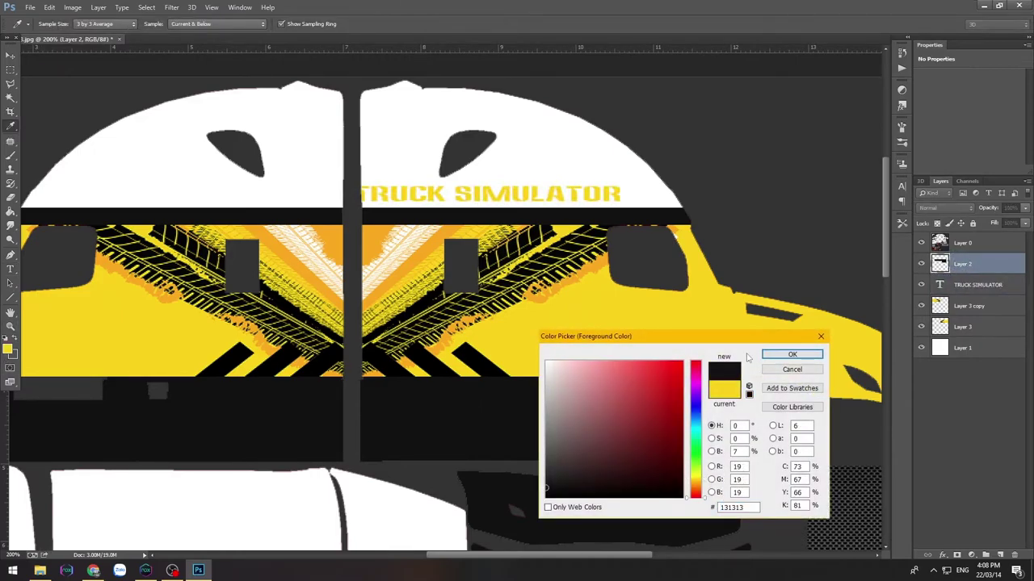
key("Return")
triple_click(393, 194)
left_click(360, 24)
type("ffffff")
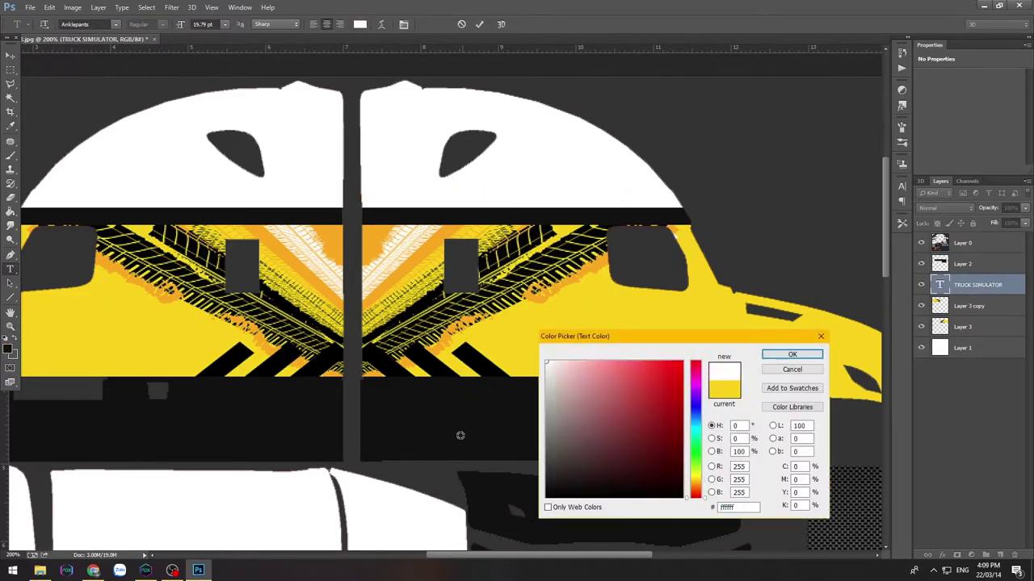
left_click(514, 446)
left_click(792, 355)
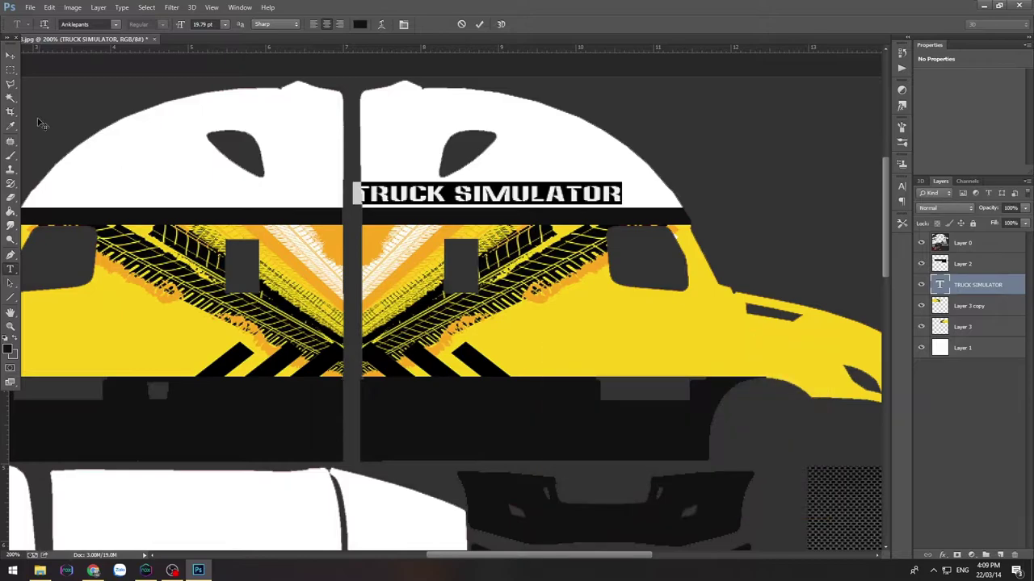
Step: Position the TRUCK SIMULATOR text directly on the black stripe's upper edge and duplicate it onto the left-facing cab side
left_click(10, 56)
left_click_drag(489, 195, 623, 194)
key("ctrl+minus")
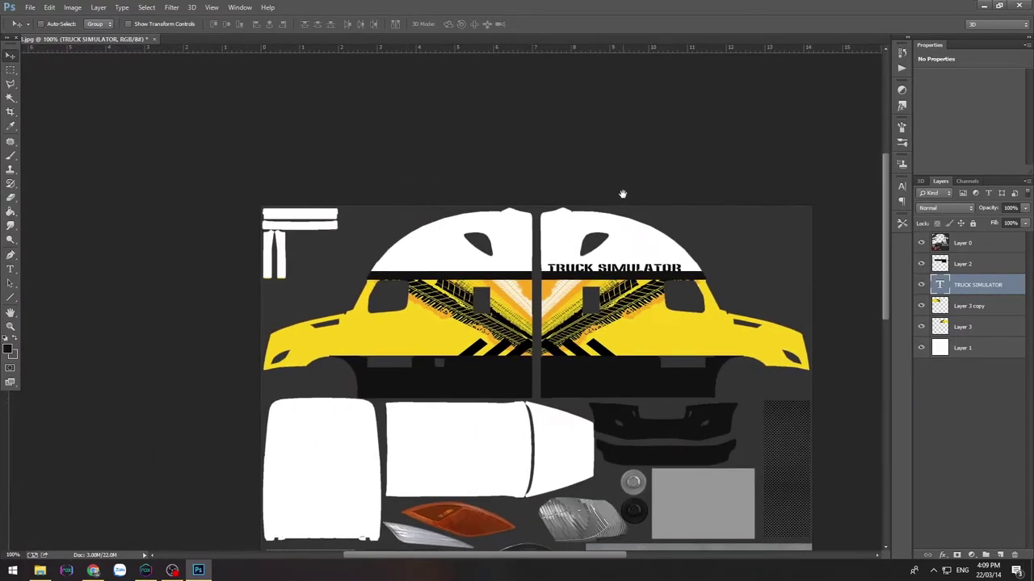
key("ctrl+plus")
left_click_drag(764, 250, 594, 248)
left_click_drag(598, 249, 281, 248)
Step: Copy the lettering to the lower yellow area of the left-facing cab side and change it to CASCADIA in white
left_click_drag(222, 236, 379, 349)
double_click(382, 347)
type("CASCADIA")
key("ctrl+a")
left_click(360, 25)
left_click_drag(557, 375, 138, 185)
key("Return")
key("ctrl+Return")
Step: Give the CASCADIA text a thin black outside stroke and move it forward, just above the lower black band
right_click(973, 284)
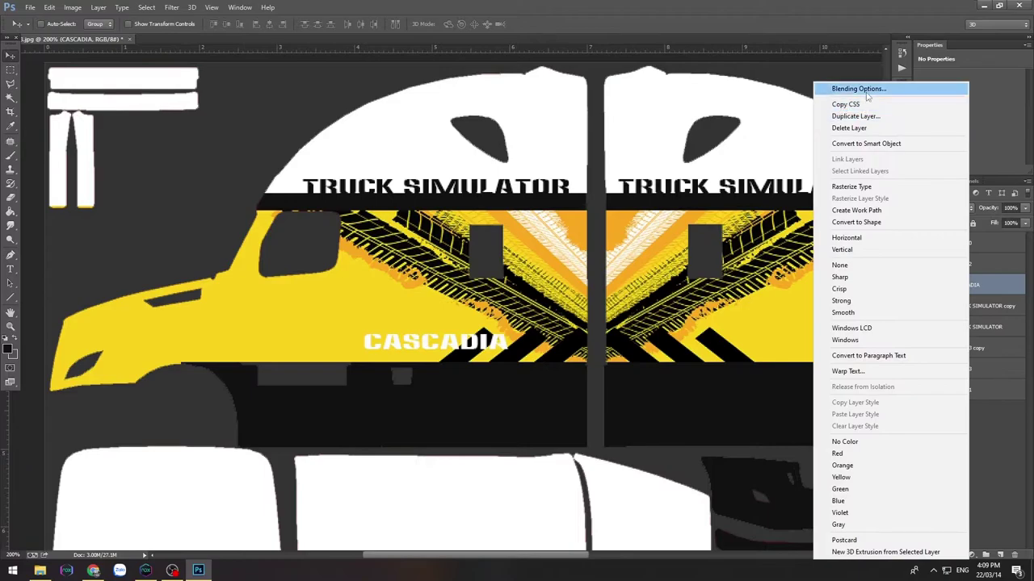
left_click(856, 86)
left_click(632, 315)
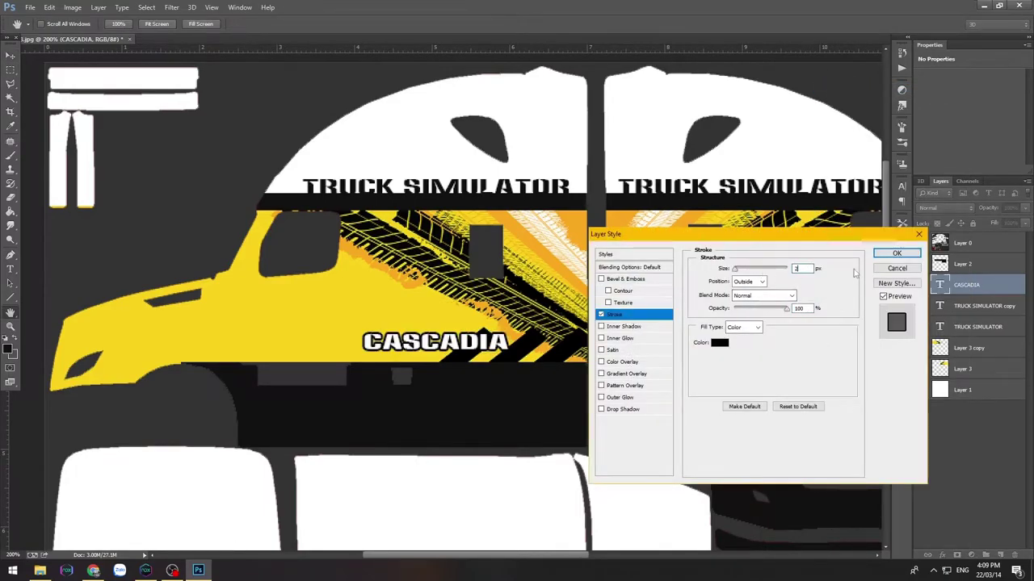
left_click(895, 255)
key("v")
mouse_move(408, 349)
left_mouse_down()
mouse_move(212, 354)
mouse_move(331, 353)
left_mouse_up()
scroll(228, 358, "right", 3)
left_click_drag(227, 358, 367, 367)
Step: Duplicate the CASCADIA text directly above itself and change the copy's wording to Freighter
left_click_drag(324, 361, 323, 319)
key("t")
double_click(322, 321)
key("ctrl+a")
type("FREIGHTER")
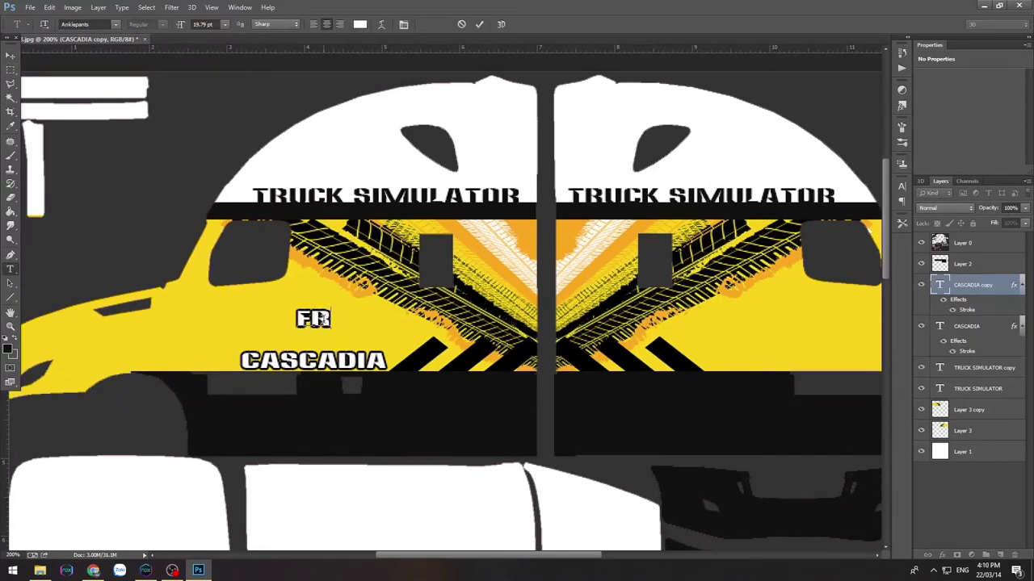
Step: Try the AQZ crew font on the Freighter text, and choose a handwritten script font instead
key("ctrl+a")
left_click(115, 24)
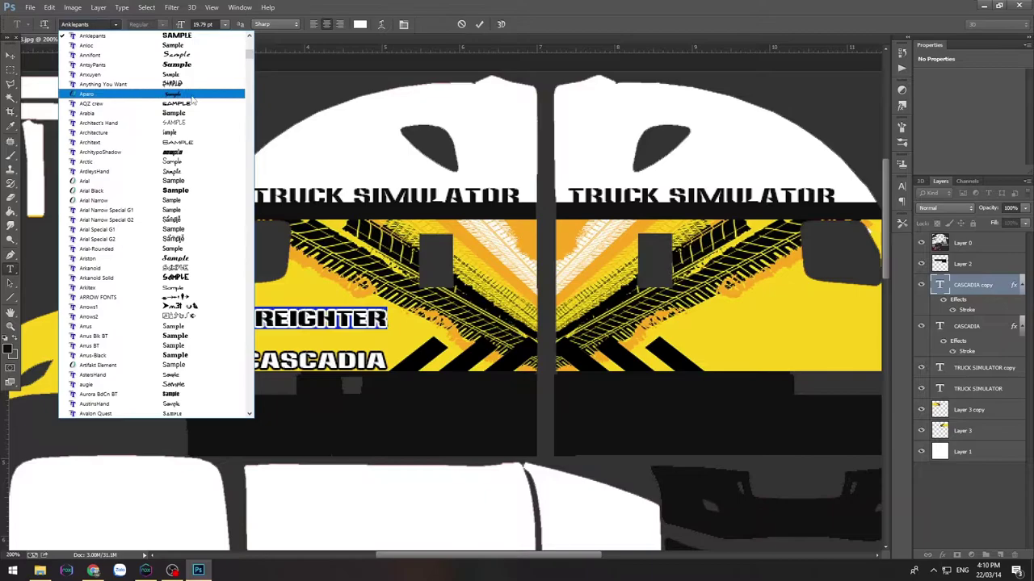
left_click(196, 105)
left_click(115, 24)
scroll(201, 92, "up", 3)
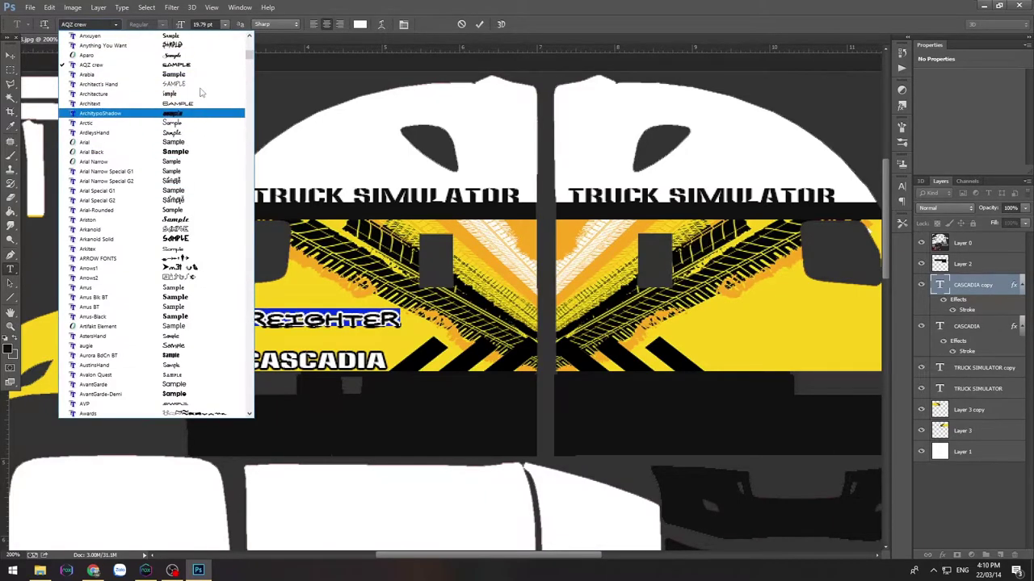
left_click(201, 77)
Step: Move the Freighter text beside the tire tracks and rotate it to slope down toward the cab's rear
left_click(11, 56)
left_click_drag(350, 315, 385, 315)
key("ctrl+t")
mouse_move(402, 311)
left_mouse_down()
mouse_move(401, 347)
mouse_move(383, 319)
mouse_move(424, 322)
mouse_move(401, 327)
left_mouse_up()
key("Return")
scroll(414, 327, "down", 1)
key("ctrl+plus")
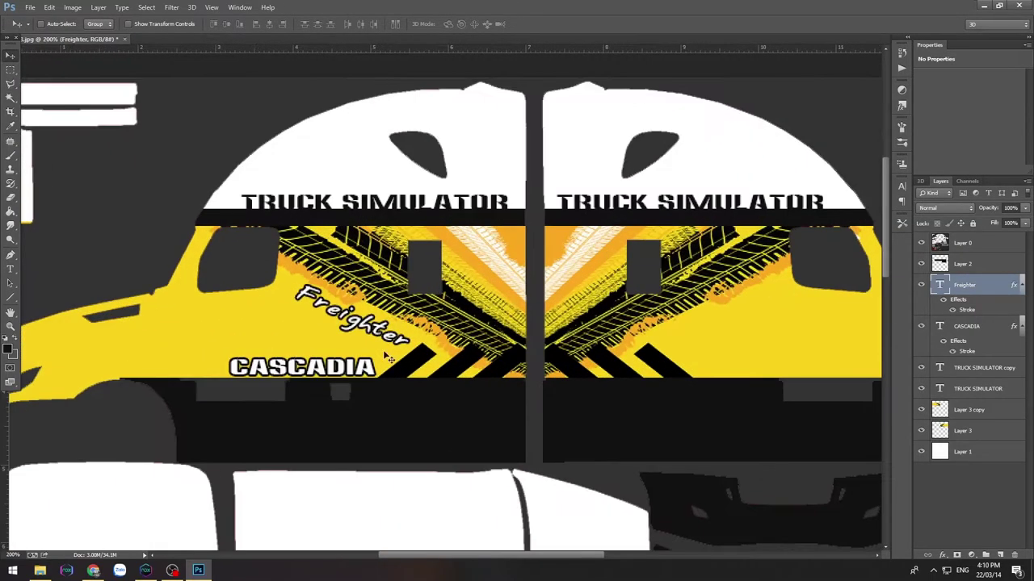
Step: Widen the CASCADIA text toward the nose and duplicate it onto the lower part of the right-facing cab side
left_click(984, 326)
key("ctrl+t")
left_click_drag(230, 365, 193, 365)
key("Return")
left_click_drag(339, 367, 834, 366)
left_click_drag(734, 347, 696, 368)
Step: Duplicate the Freighter text onto the right-facing cab side and rotate the copy to slope up toward the nose
left_click(972, 284)
left_click_drag(299, 316, 686, 316)
key("ctrl+t")
left_click_drag(759, 279, 692, 223)
key("Return")
Step: Fine-tune the rotation and position of the right-facing Freighter text along the edge of the tire tracks
left_click_drag(696, 305, 687, 303)
key("ctrl+t")
left_click_drag(743, 281, 740, 274)
key("Return")
key("Left")
key("Left")
key("Left")
key("Left")
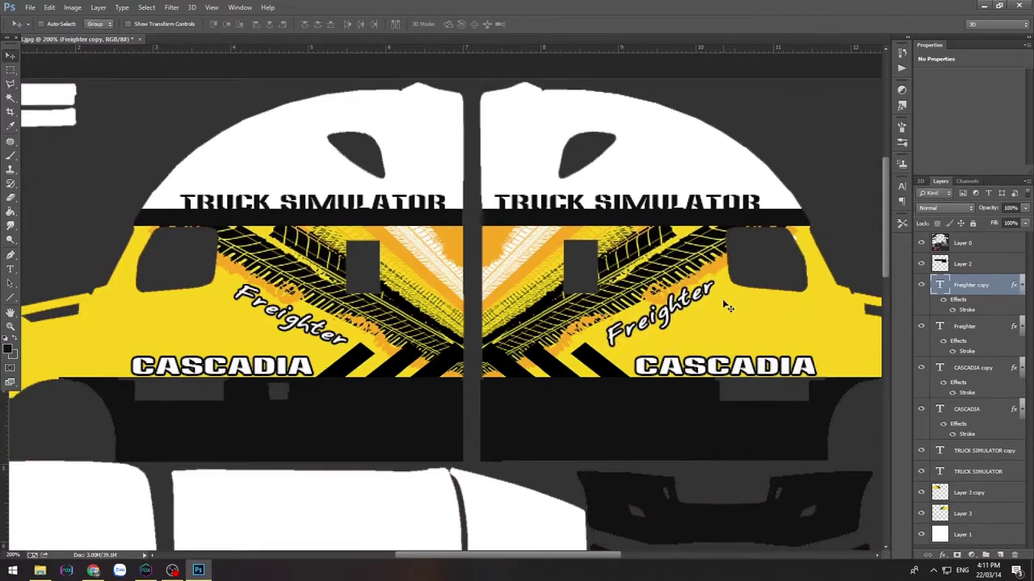
Step: Fill the white rear cab panel and the tapered hood panel on Layer 0 with the yellow fbd309 sampled from the cab side
key("ctrl+minus")
key("ctrl+plus")
left_click_drag(358, 202, 491, 194)
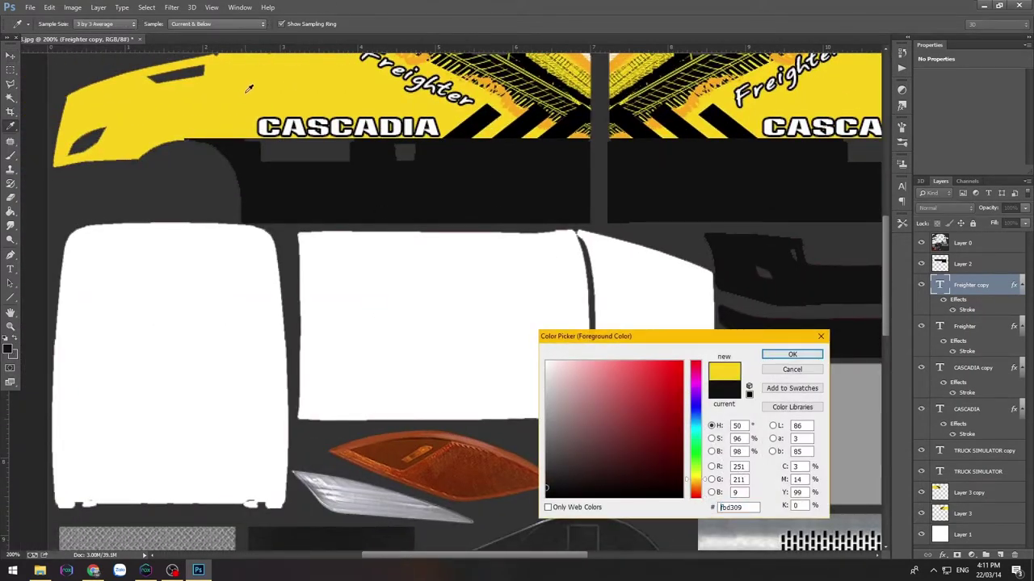
key("Return")
key("v")
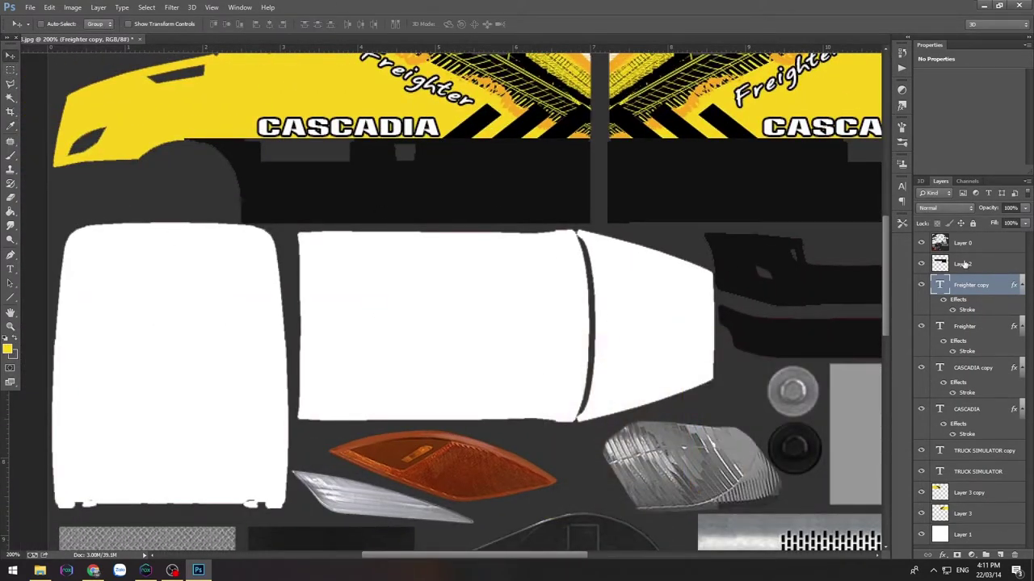
left_click(983, 244)
left_click(10, 212)
left_click(162, 295)
left_click(646, 322)
Step: Place the Pngtree black and white car streak image from the Download folder into the truck texture
key("ctrl+minus")
left_click_drag(626, 295, 604, 312)
key("ctrl+plus")
left_click_drag(464, 368, 467, 286)
left_click(39, 570)
left_click_drag(759, 347, 358, 299)
key("Return")
Step: Scale the placed streak image to about 25% and move it over the white rectangular panel
key("ctrl+minus")
key("ctrl+minus")
key("ctrl+t")
left_click_drag(591, 106, 365, 382)
left_click_drag(276, 398, 443, 305)
key("ctrl+plus")
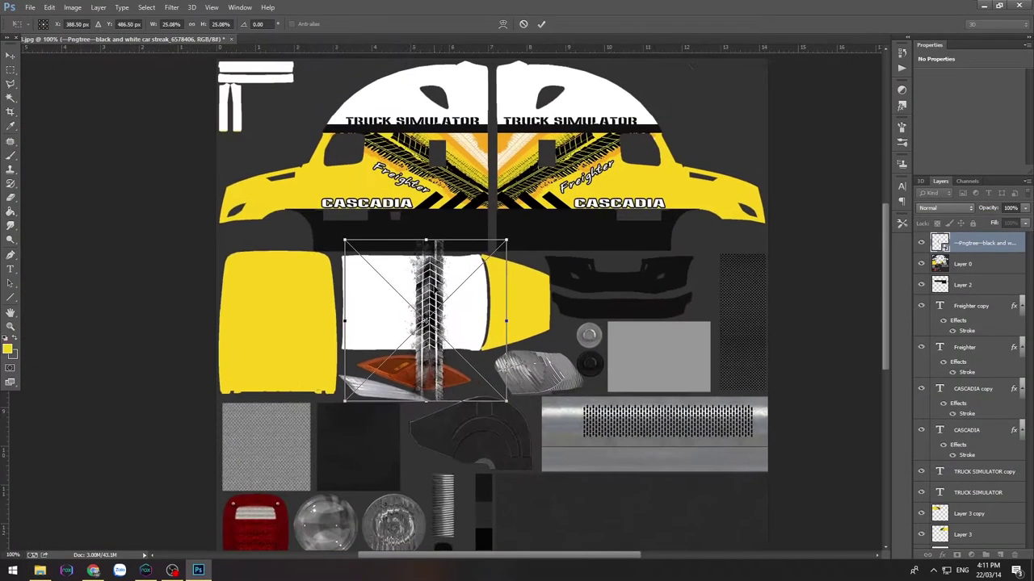
Step: Rotate the streak to run horizontally, shrink it, centre it along the white rectangular panel and apply the transform
key("ctrl+plus")
right_click(512, 245)
left_click(548, 373)
left_click_drag(501, 358, 482, 313)
left_click_drag(550, 135, 513, 172)
left_click_drag(446, 326, 459, 305)
left_click_drag(527, 151, 494, 183)
left_click_drag(452, 308, 490, 296)
key("Return")
Step: Duplicate the streak toward the white panel's outer end, rasterize the copy and delete the part overhanging the panel
left_click(8, 60)
mouse_move(422, 307)
left_mouse_down()
mouse_move(449, 309)
mouse_move(239, 304)
left_mouse_up()
key("m")
right_click(998, 243)
left_click(885, 224)
left_click_drag(85, 214, 187, 397)
key("Delete")
key("ctrl+d")
left_click(11, 56)
left_click_drag(327, 266, 643, 268)
key("ctrl+z")
Step: Duplicate the original streak onto the yellow tapered hood panel and nudge the copy into line with the pattern
left_click(973, 266)
left_click_drag(534, 315, 670, 316)
key("Right")
key("Right")
Step: Rasterize the hood streak copy and trim away the parts beyond the hood panel's tip and over the white panel
right_click(969, 267)
left_click(856, 241)
left_click(11, 70)
left_click_drag(733, 172, 656, 388)
key("ctrl+plus")
mouse_move(386, 231)
left_mouse_down()
mouse_move(542, 295)
mouse_move(582, 366)
left_mouse_up()
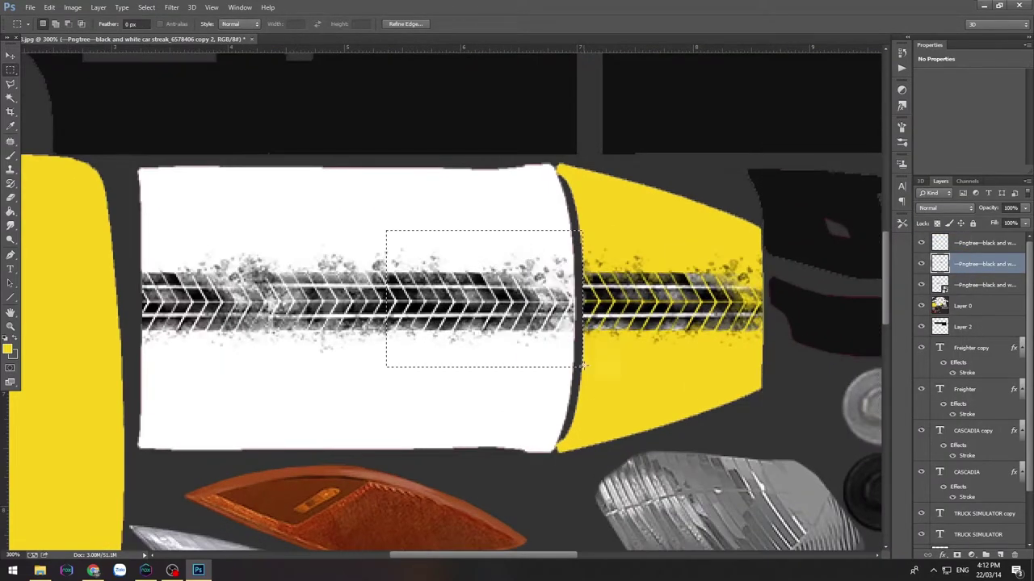
key("ctrl+minus")
key("ctrl+minus")
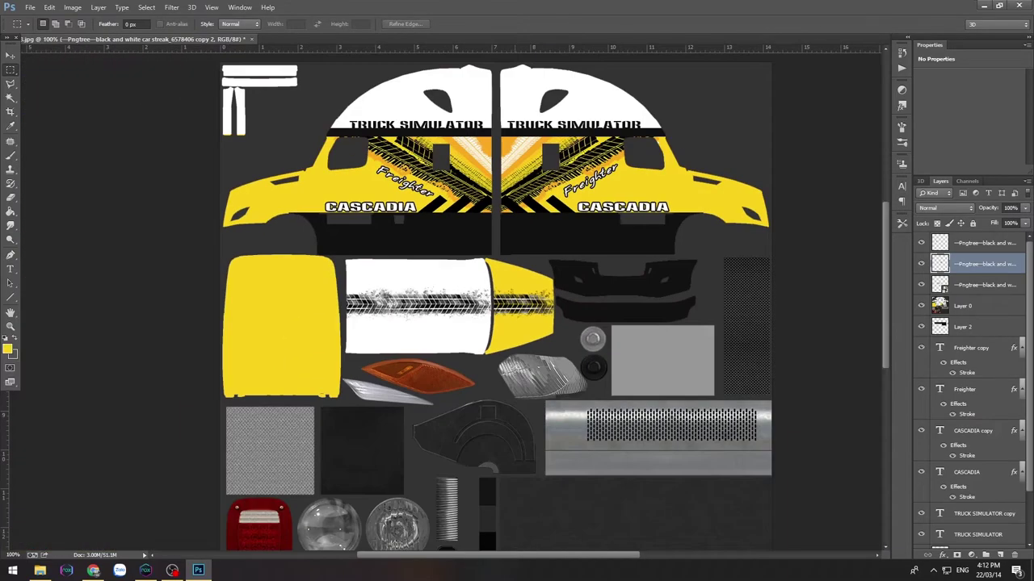
key("ctrl+minus")
key("ctrl+plus")
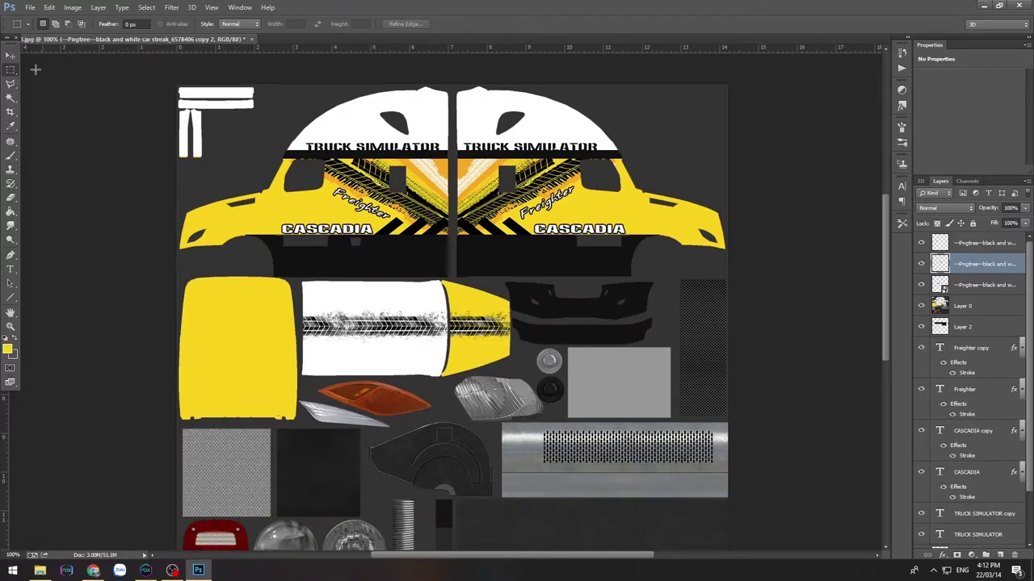
Step: Save the finished texture to the Desktop as a JPEG named skin04
left_click(31, 8)
left_click(72, 139)
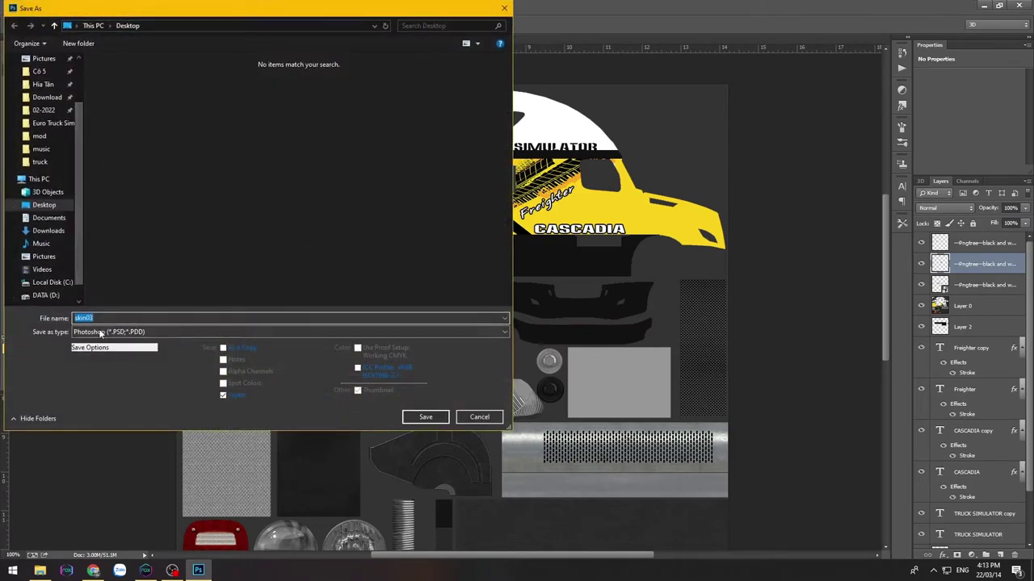
left_click(101, 332)
left_click(100, 417)
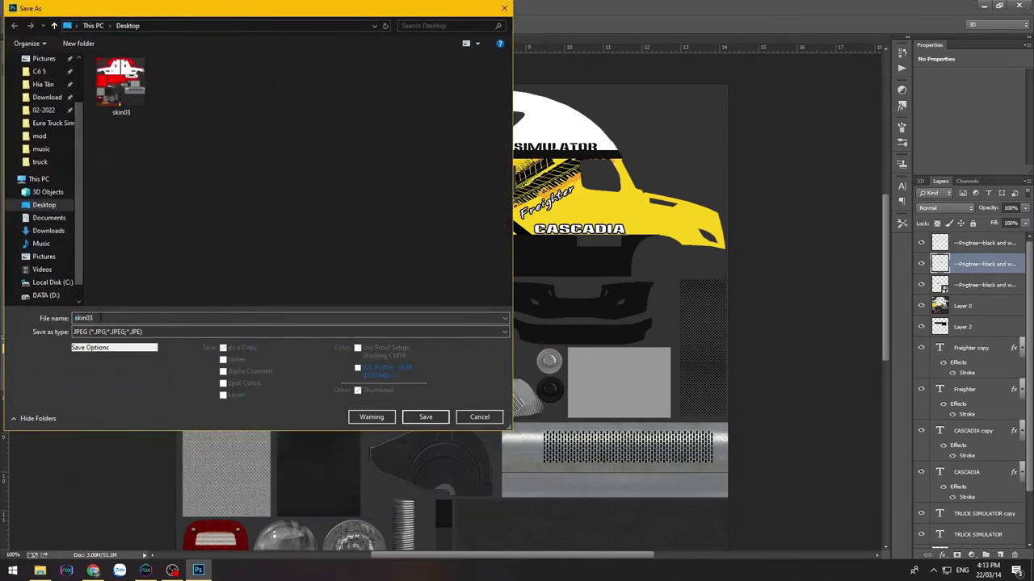
left_click(111, 318)
key("BackSpace")
type("4")
left_click(407, 418)
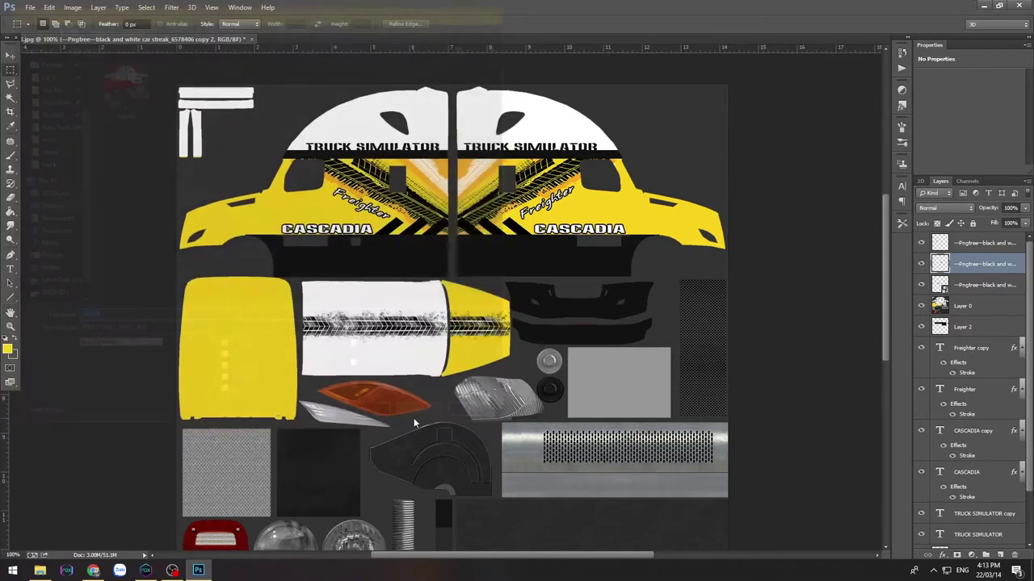
left_click(580, 157)
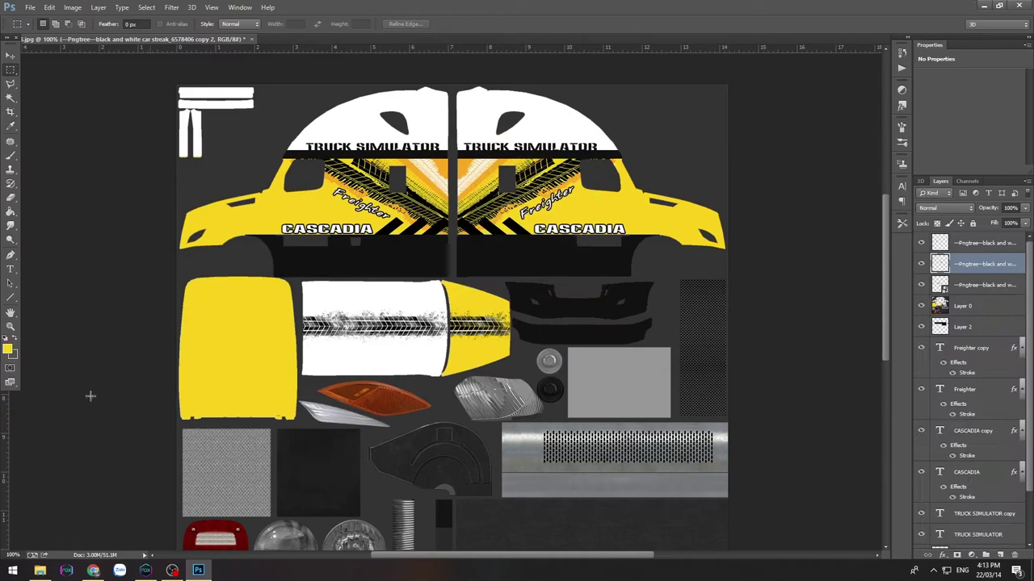
Step: Switch to Chrome, open Google Drive and close the remaining Truck Simulator tabs
left_click(94, 571)
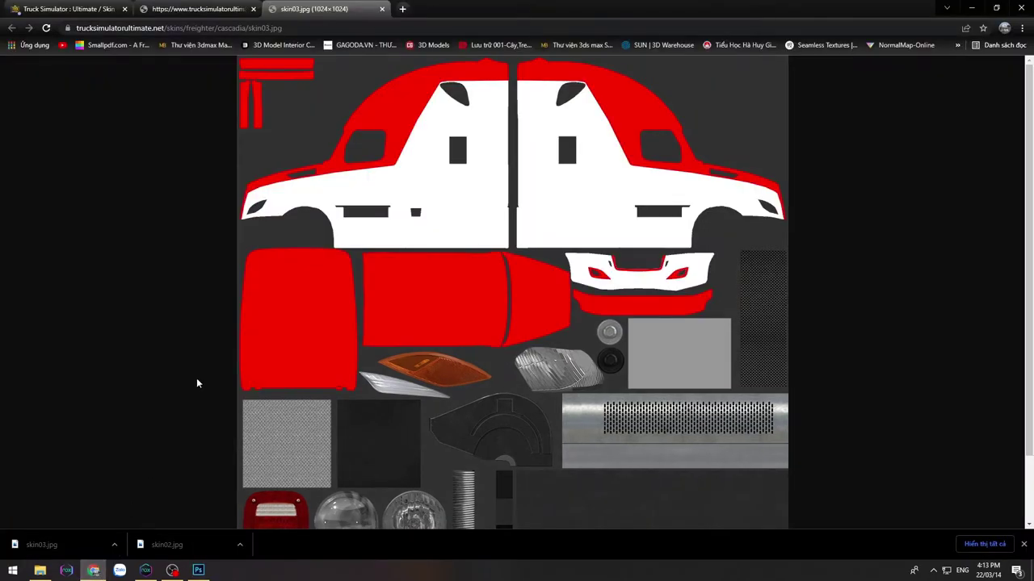
left_click(382, 28)
type("d")
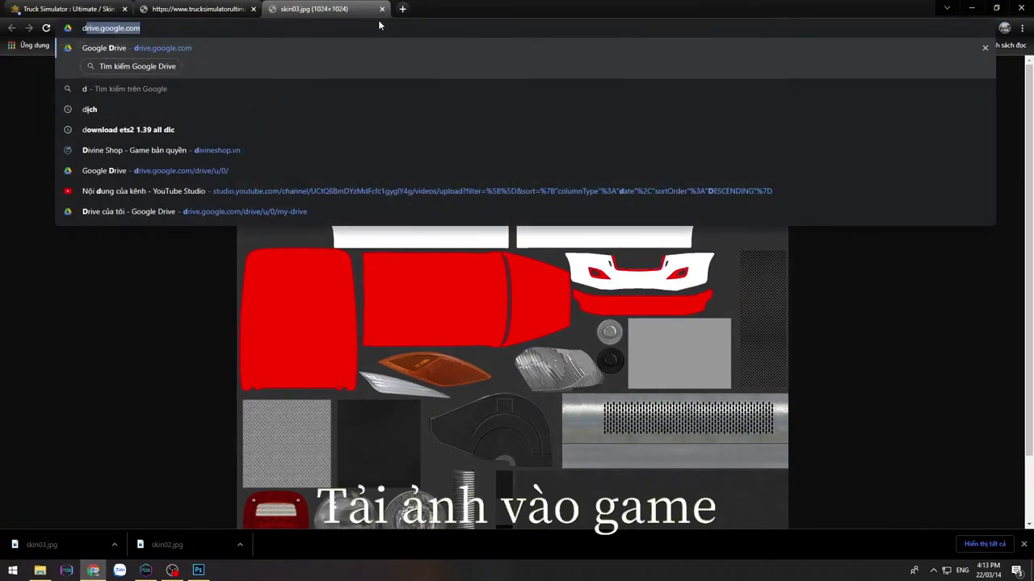
key("Return")
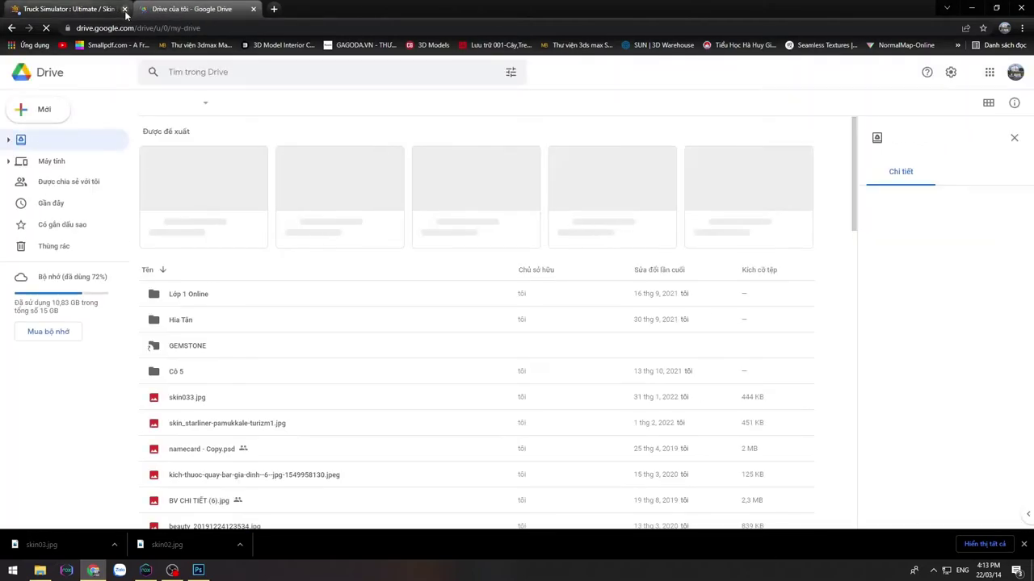
left_click(125, 9)
Step: Upload skin04 from the Desktop folder to My Drive
left_click(39, 571)
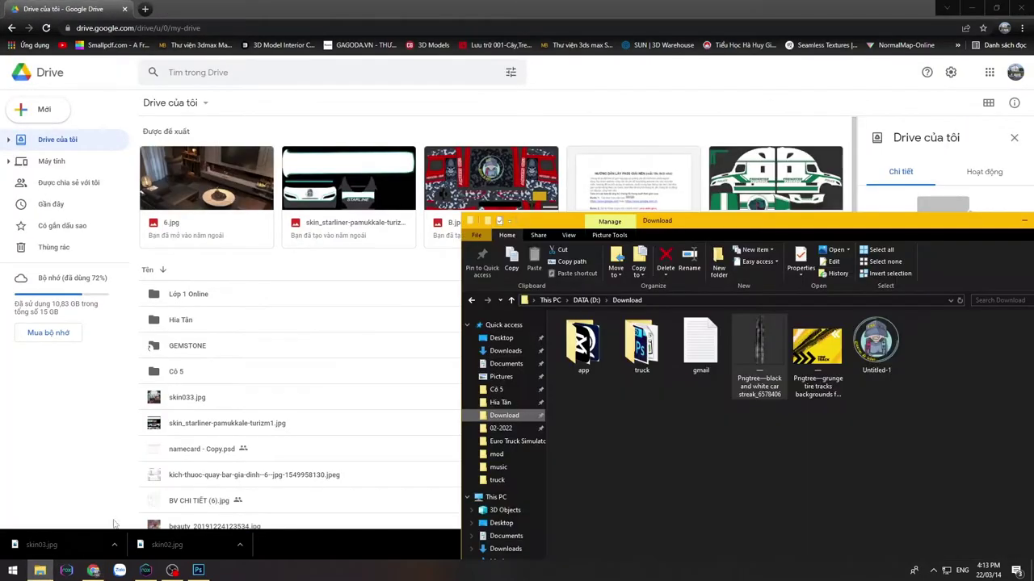
left_click(500, 337)
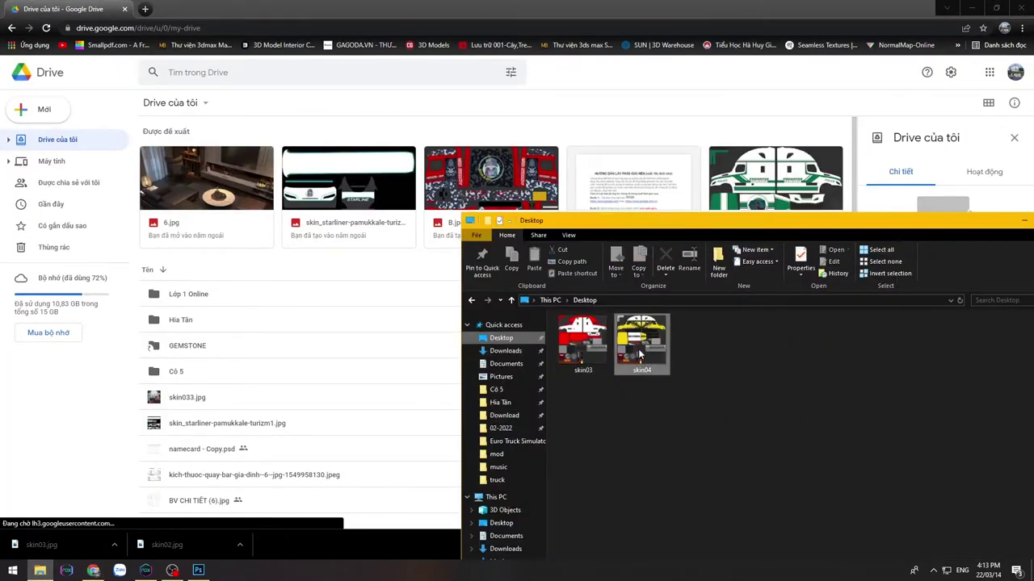
left_click_drag(639, 356, 305, 285)
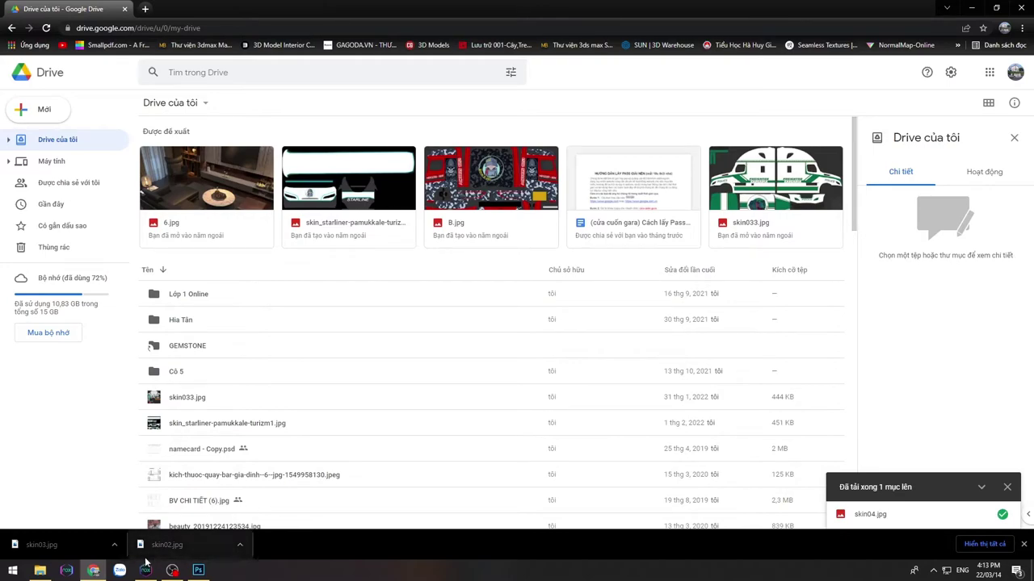
Step: Switch to the Nox emulator, open the Drive app from the Tools folder and go to its home list
left_click(144, 571)
left_click(283, 206)
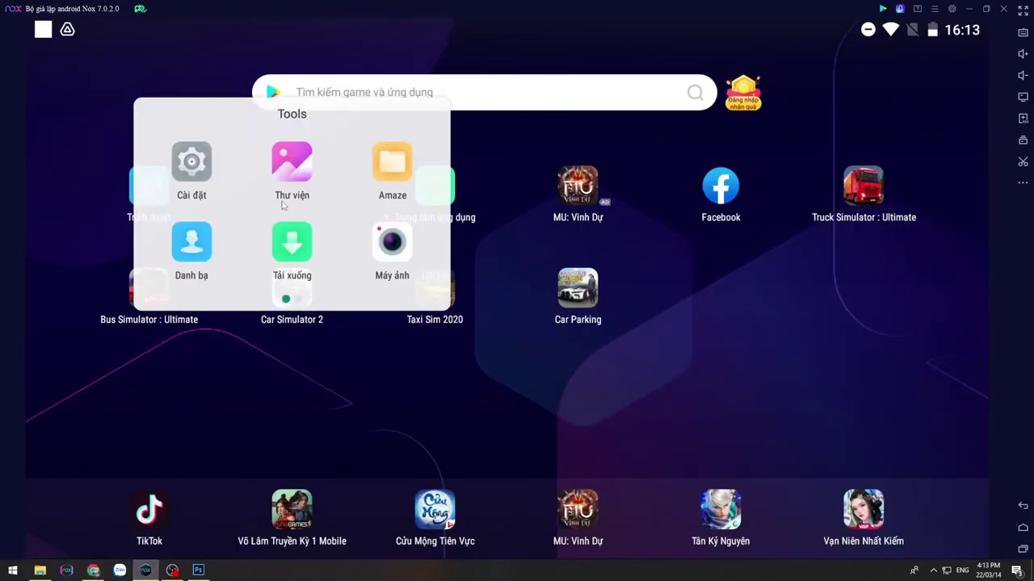
left_click_drag(382, 220, 210, 225)
left_click(189, 245)
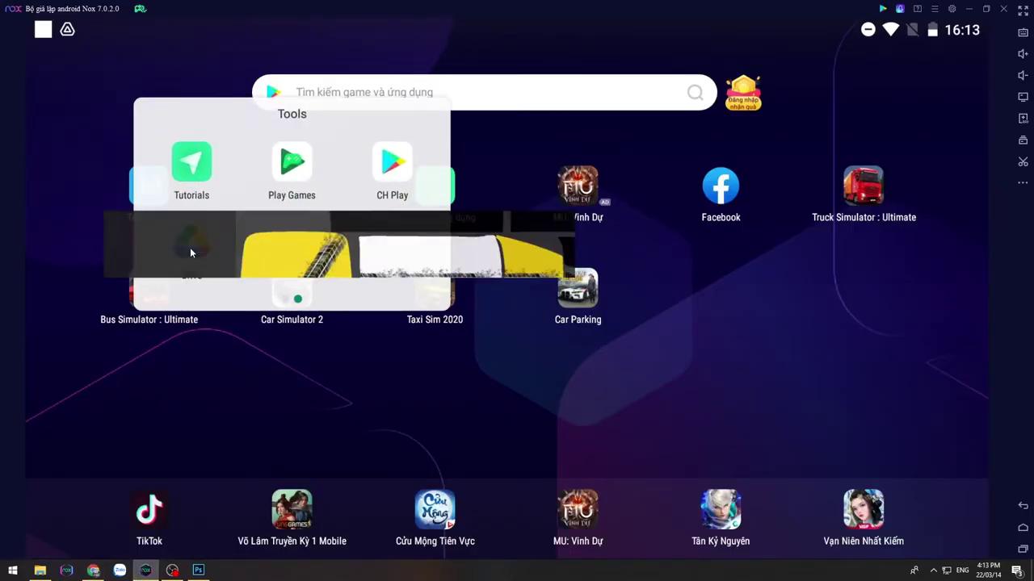
left_click(53, 70)
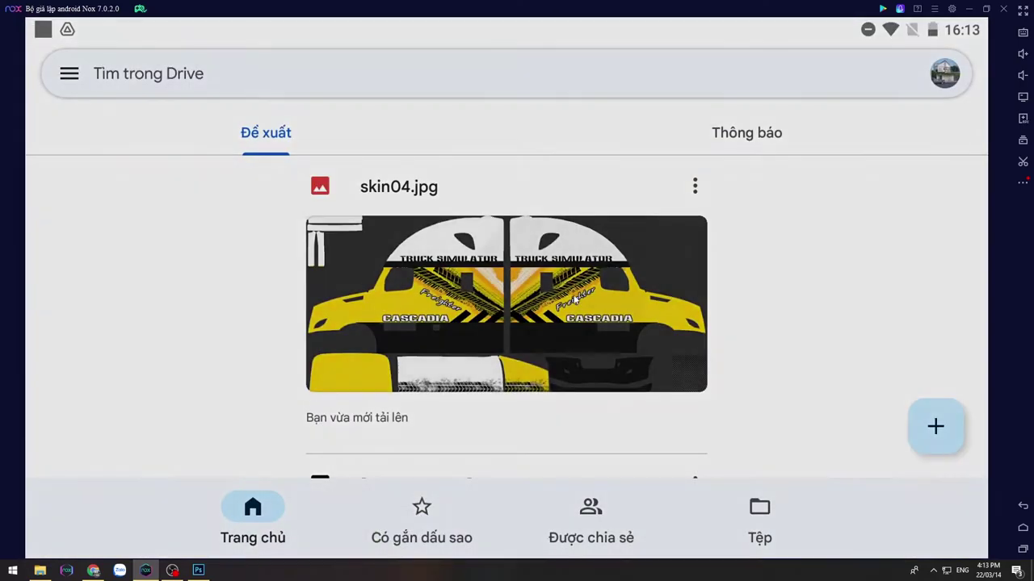
Step: Open skin04.jpg in the Drive app and download it to the emulator
left_click(575, 299)
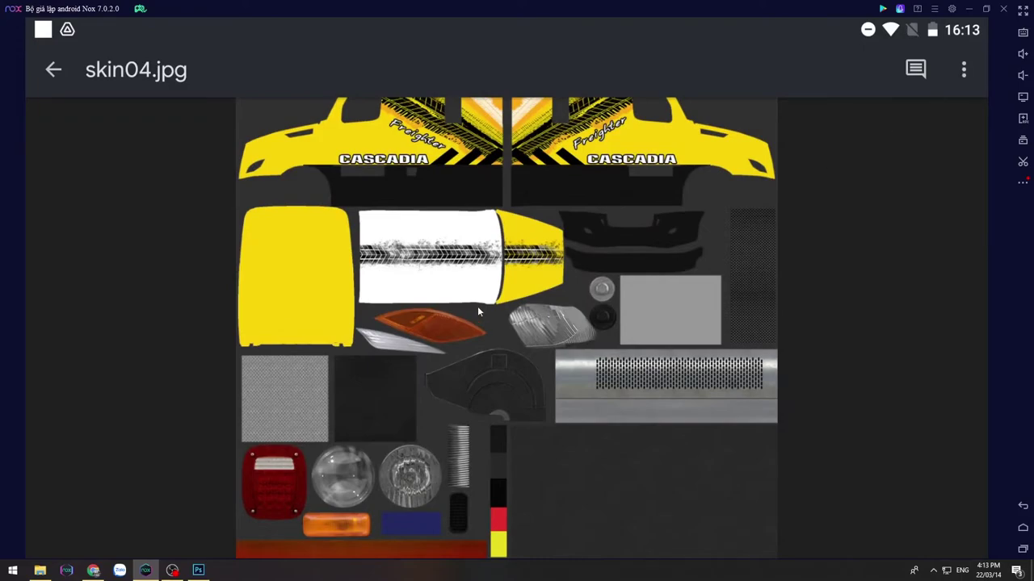
left_click(962, 70)
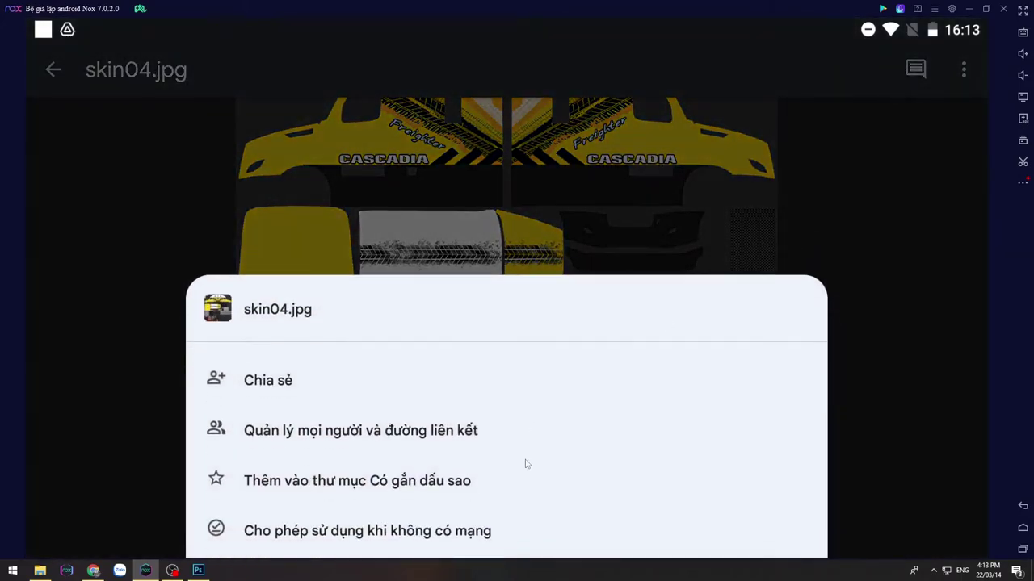
left_click_drag(530, 452, 466, 343)
left_click_drag(402, 401, 367, 266)
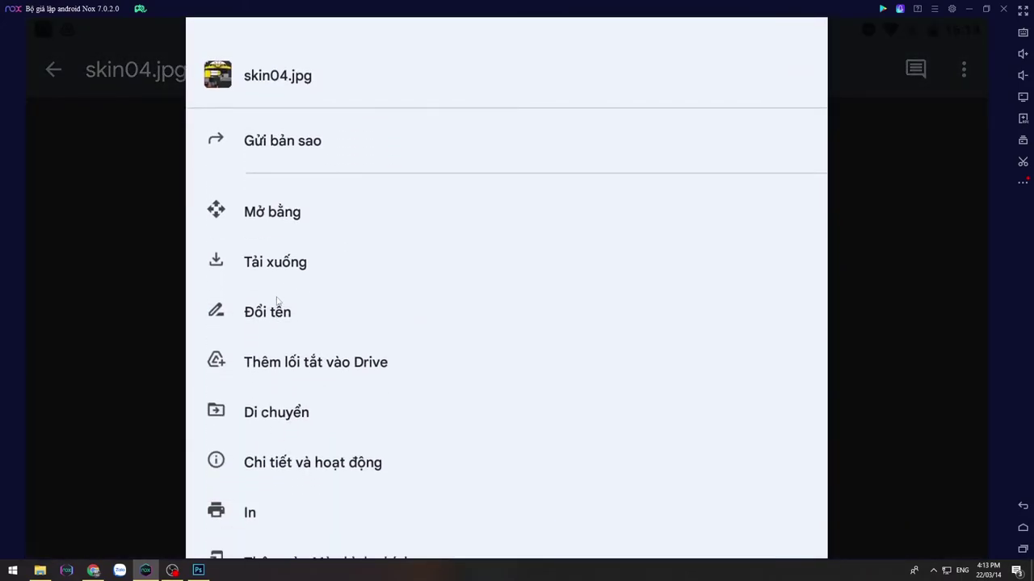
left_click(288, 276)
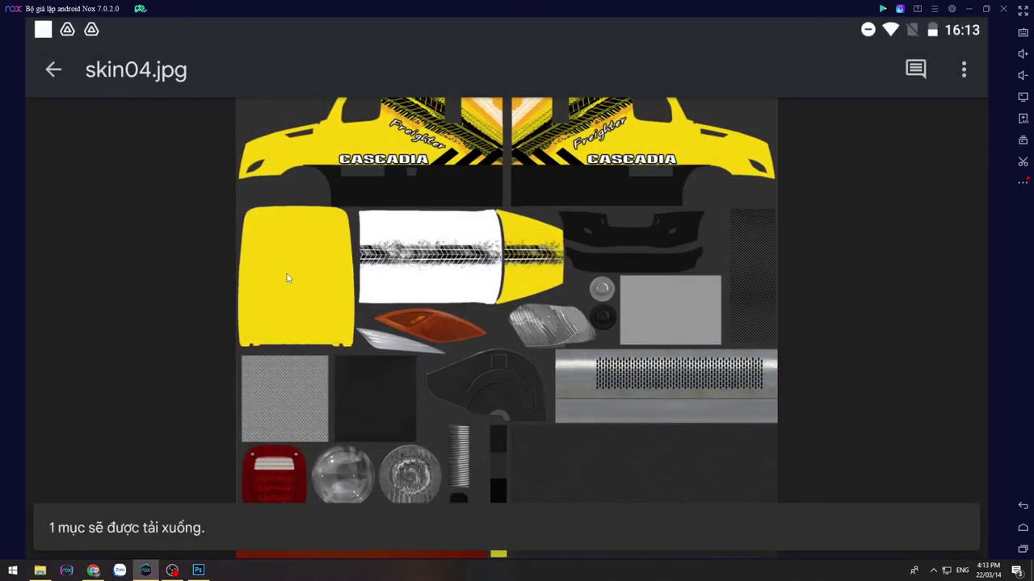
Step: Return to the emulator's home screen and launch Truck Simulator : Ultimate
left_click(1023, 528)
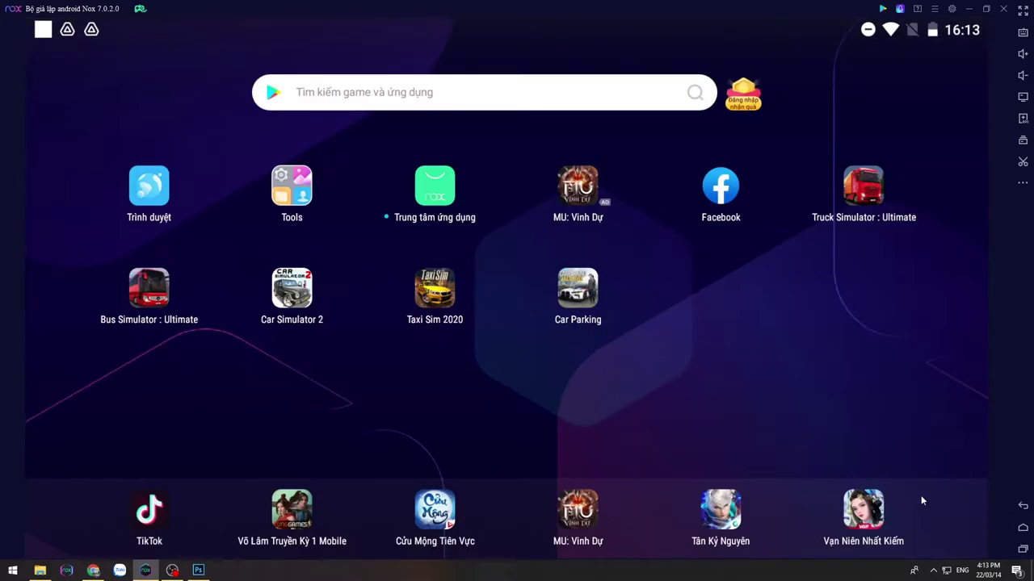
left_click(838, 193)
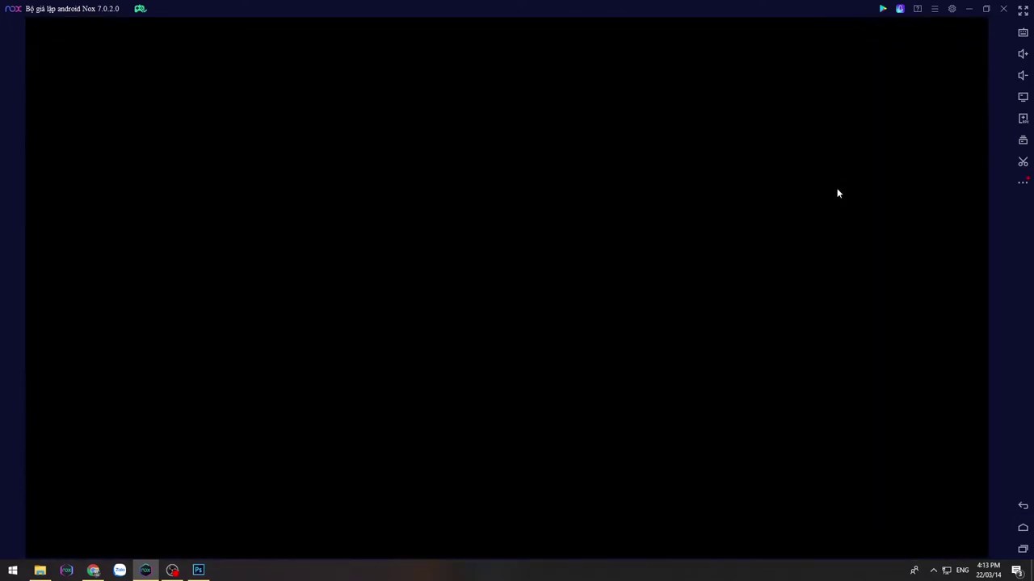